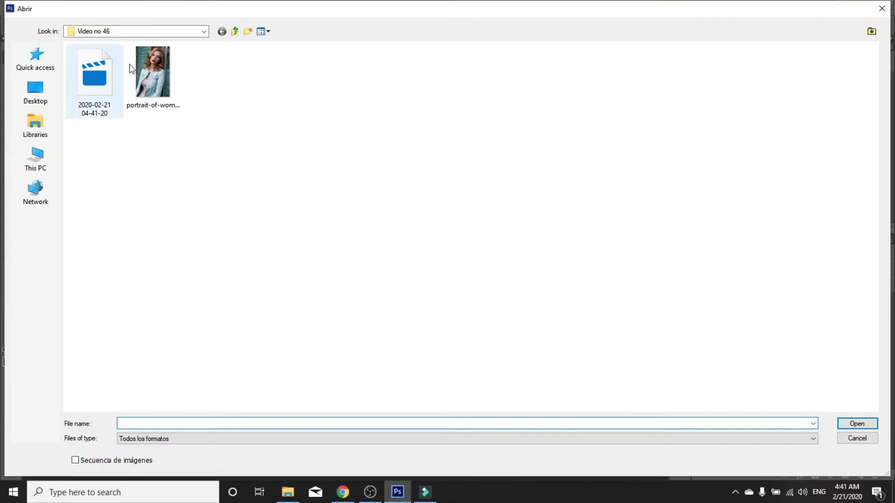
# Open the portrait-of-woman photo and duplicate its background layer.
pyautogui.doubleClick(170, 66)
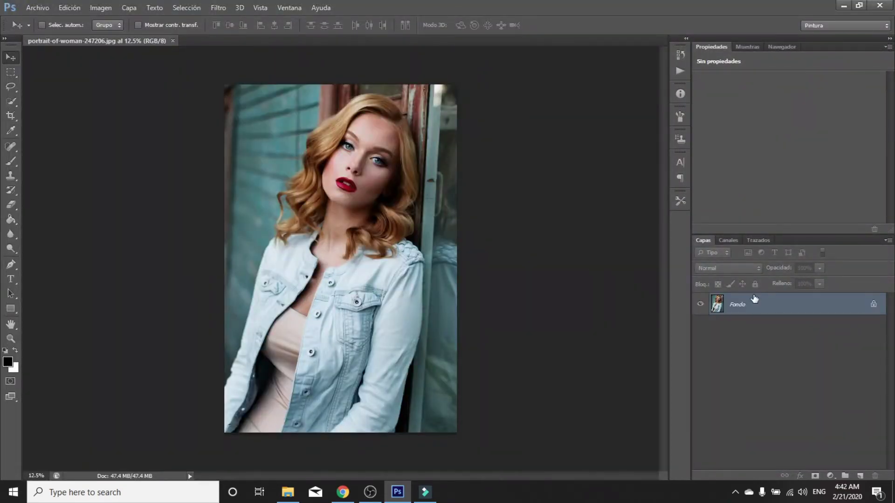
pyautogui.rightClick(758, 303)
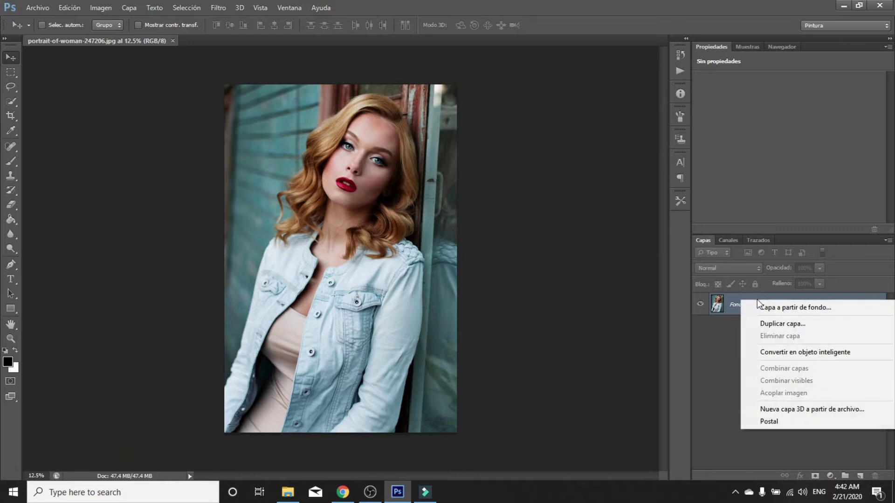
pyautogui.click(773, 323)
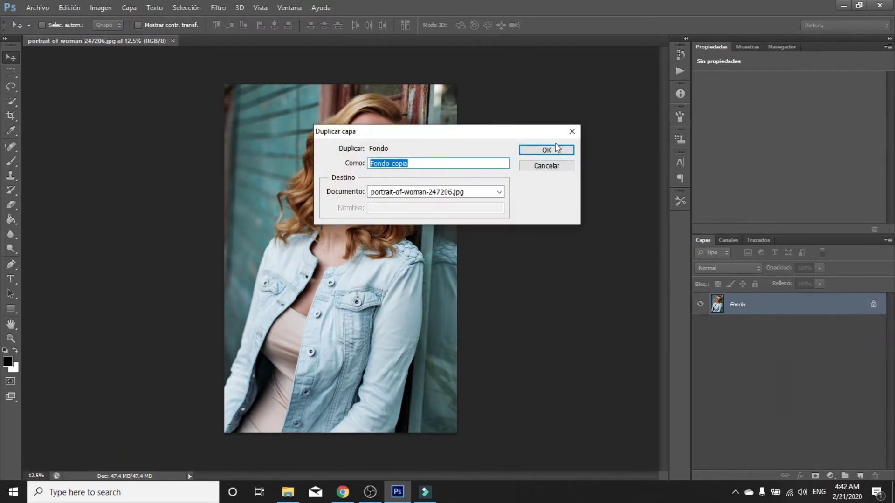
pyautogui.click(557, 148)
# Desaturate the duplicated layer with a Hue/Saturation adjustment, setting the saturation to -100.
pyautogui.hotkey('ctrl', 'u')
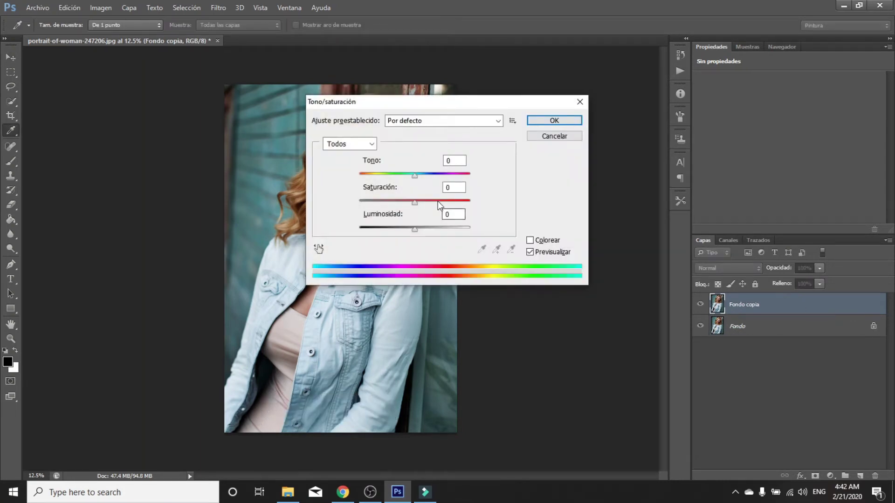
pyautogui.moveTo(415, 206); pyautogui.dragTo(356, 201)
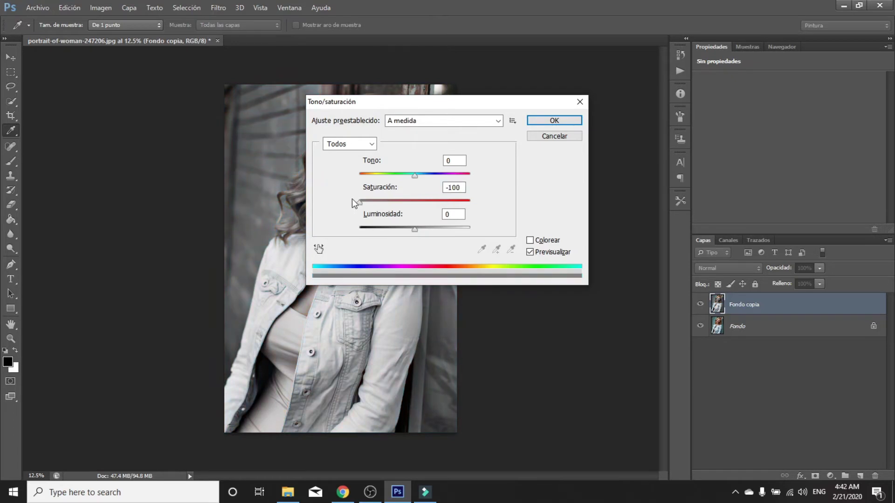
pyautogui.click(527, 120)
pyautogui.press('v')
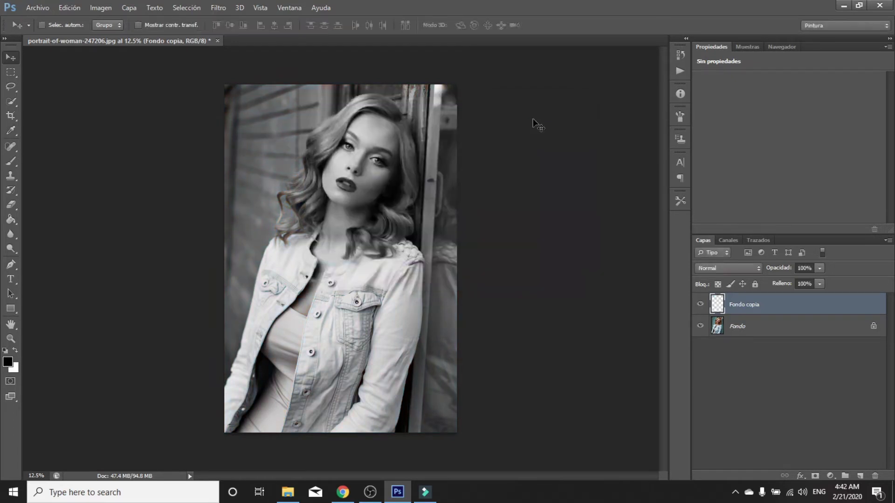
# Duplicate the black-and-white layer and invert the tones of the new copy.
pyautogui.rightClick(793, 309)
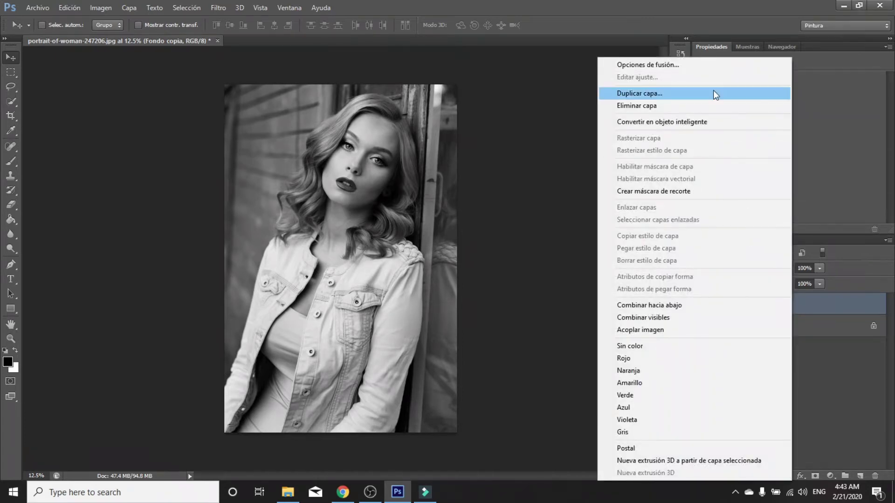
pyautogui.click(713, 91)
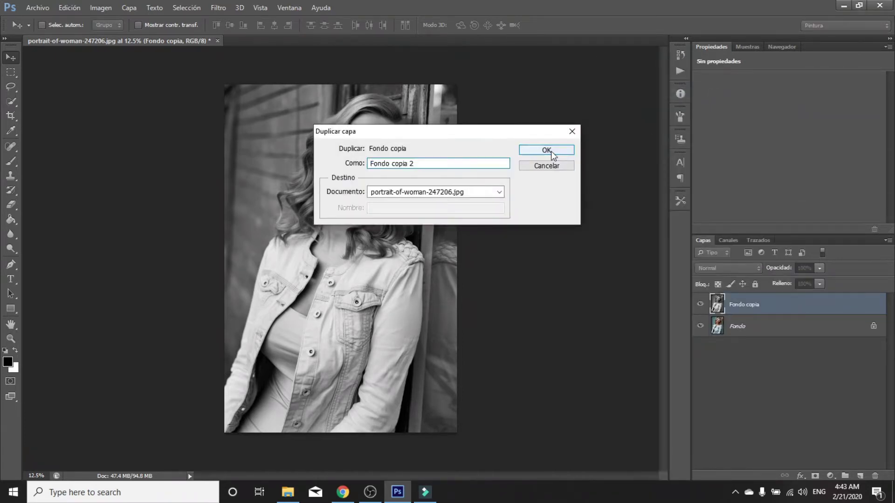
pyautogui.click(551, 150)
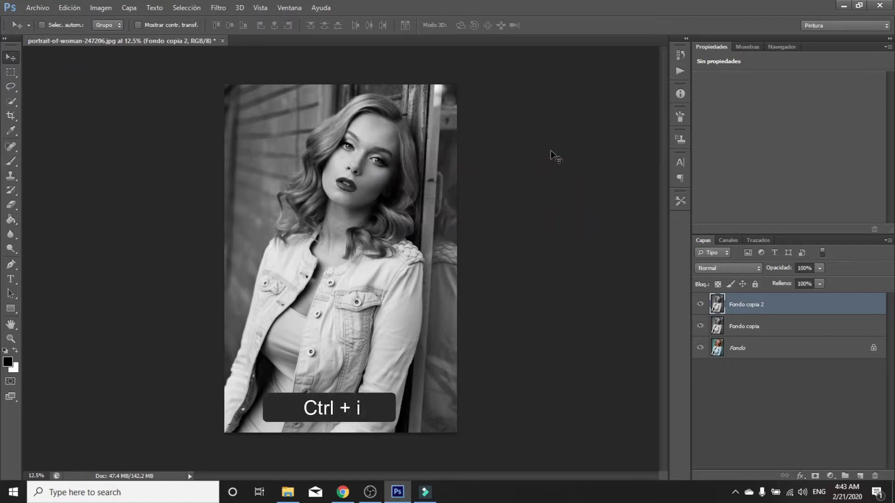
pyautogui.hotkey('ctrl', 'i')
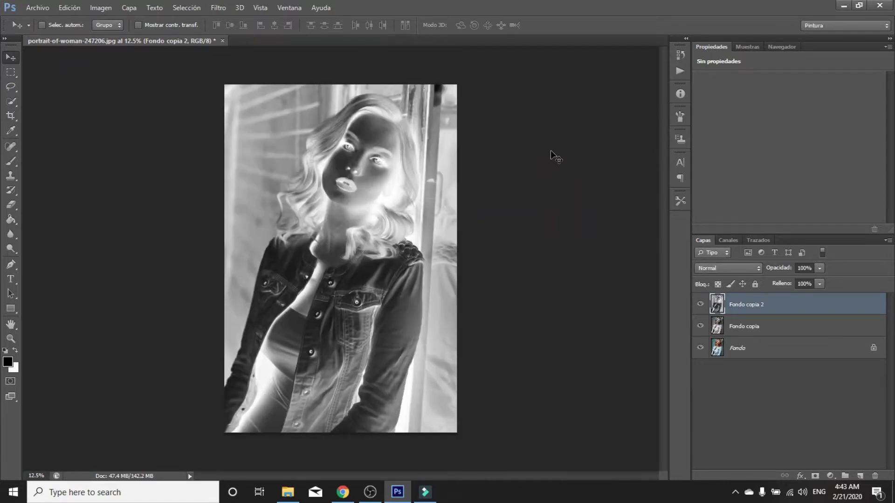
# Set the inverted layer's blend mode to Difference (Diferencia) and merge it down into the black-and-white layer.
pyautogui.click(712, 269)
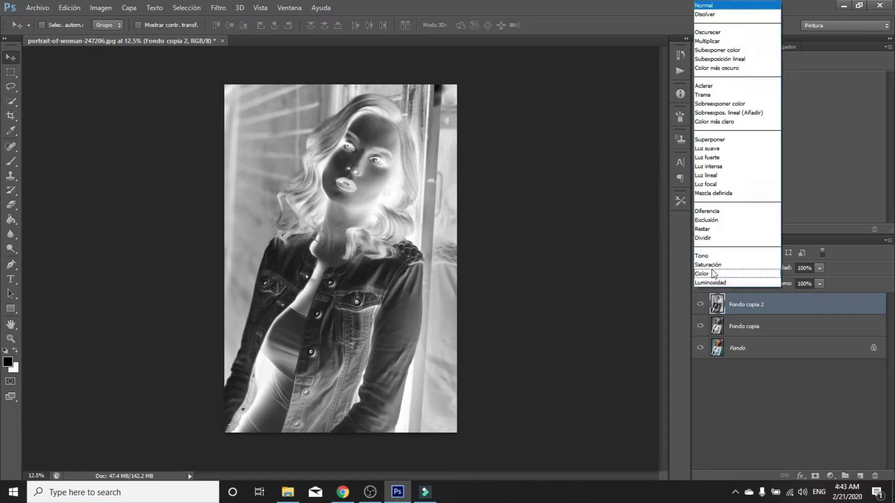
pyautogui.click(708, 212)
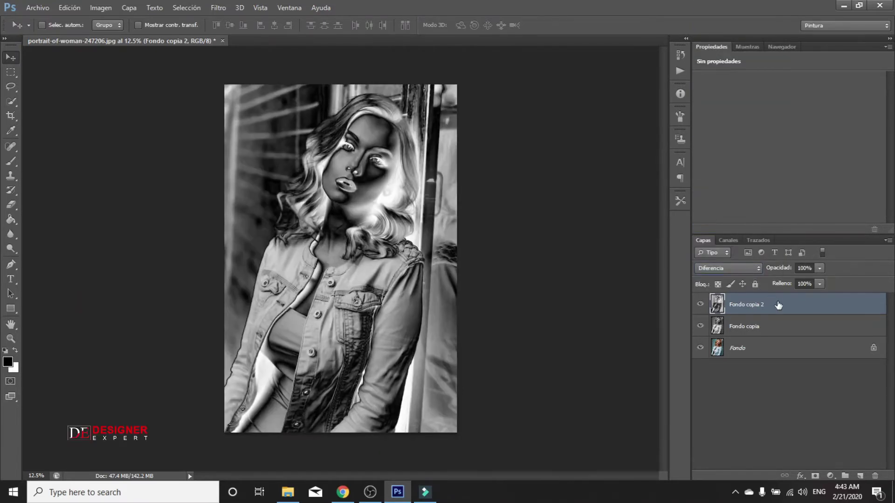
pyautogui.rightClick(779, 305)
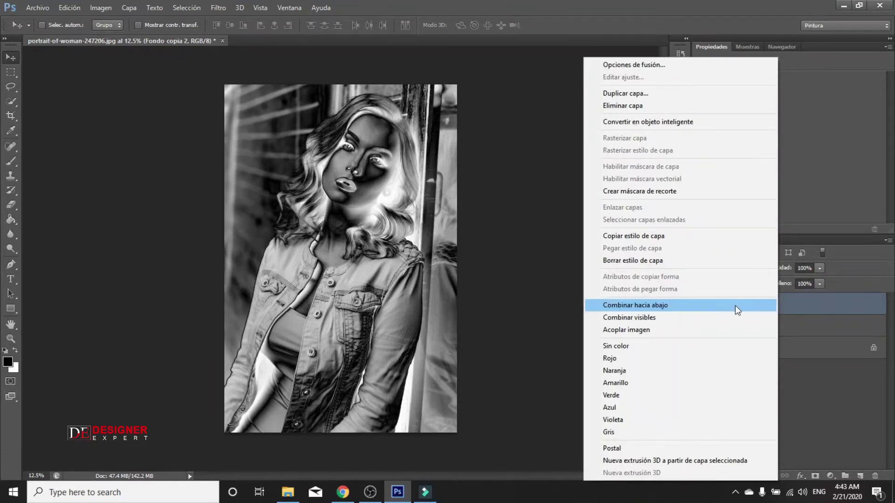
pyautogui.click(719, 308)
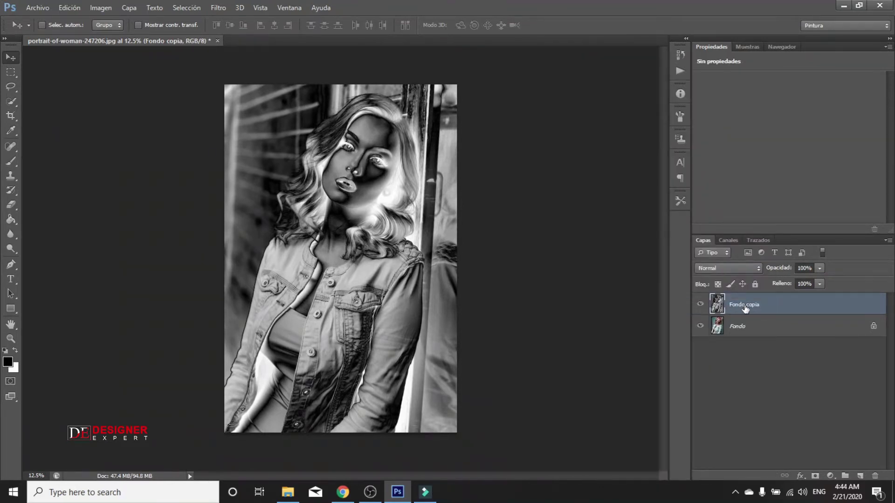
# Duplicate the merged Fondo copia layer and invert the tones of its duplicate.
pyautogui.rightClick(782, 306)
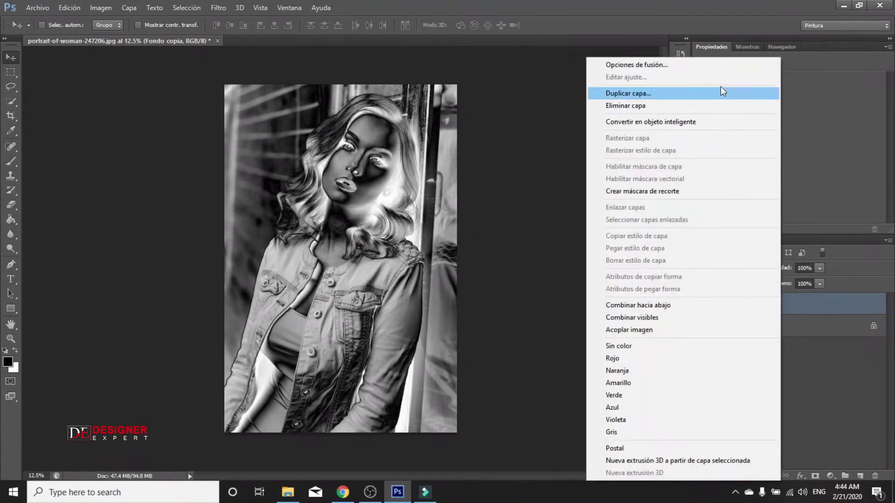
pyautogui.click(720, 93)
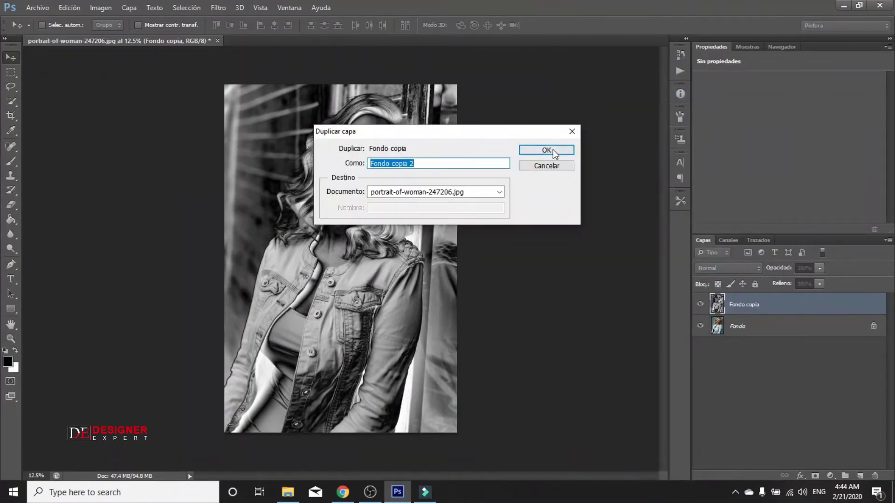
pyautogui.click(552, 150)
pyautogui.hotkey('ctrl', 'i')
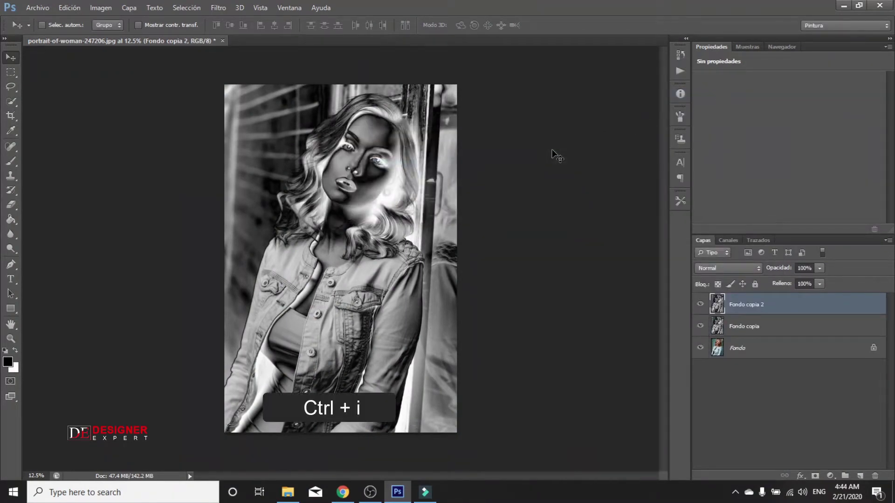
pyautogui.hotkey('ctrl', 'i')
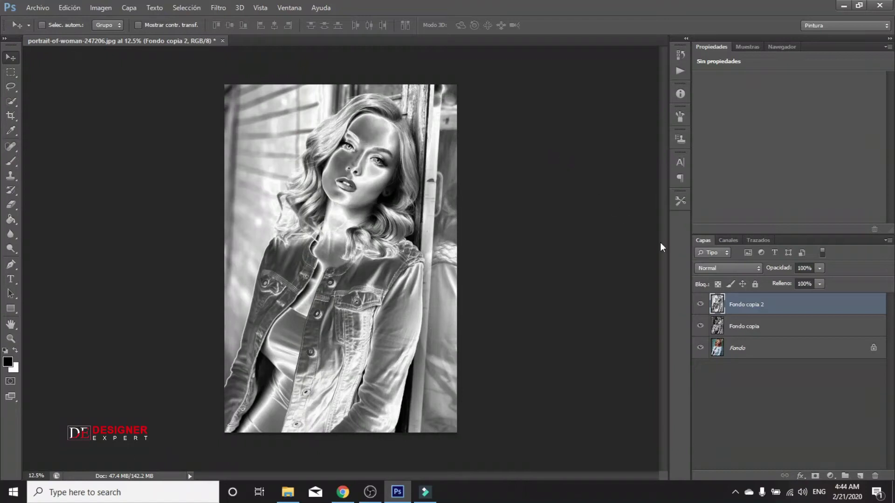
# Blend the second inverted layer with Difference (Diferencia) and merge it down into Fondo copia.
pyautogui.click(740, 269)
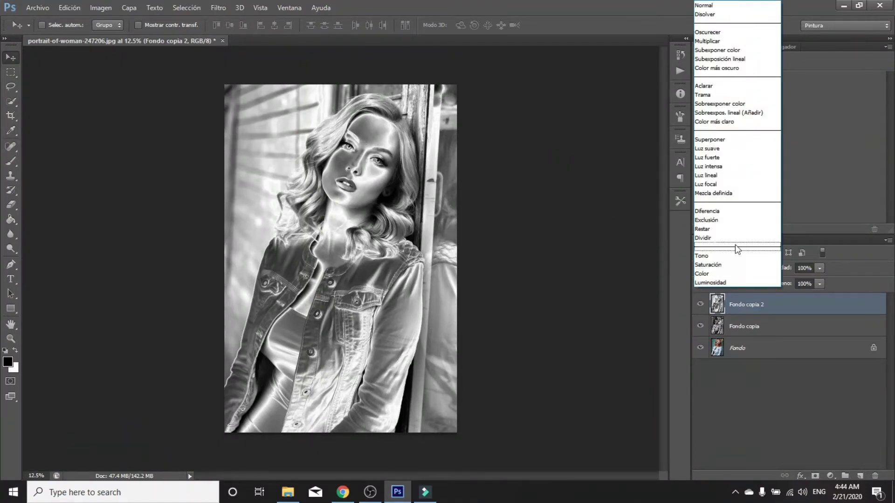
pyautogui.click(731, 212)
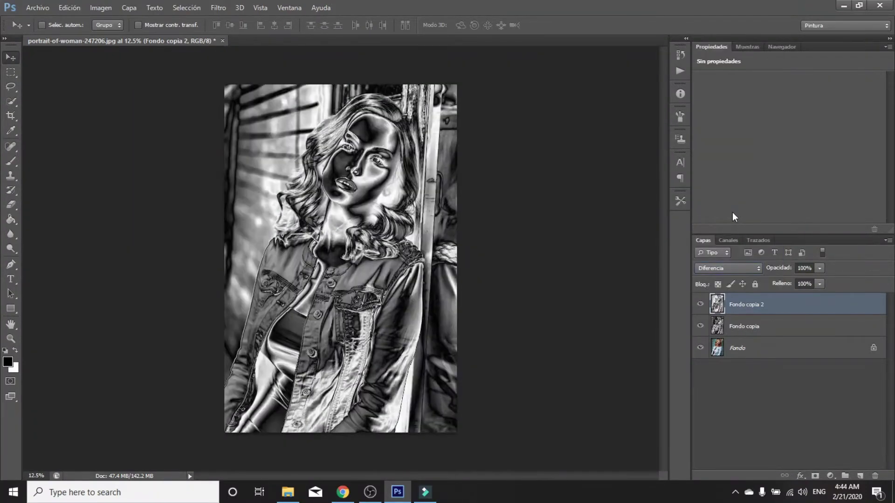
pyautogui.rightClick(801, 310)
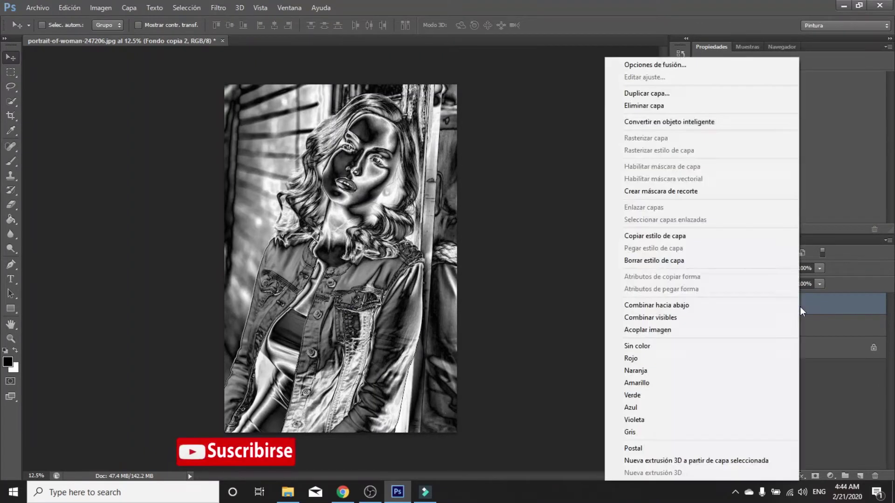
pyautogui.click(757, 307)
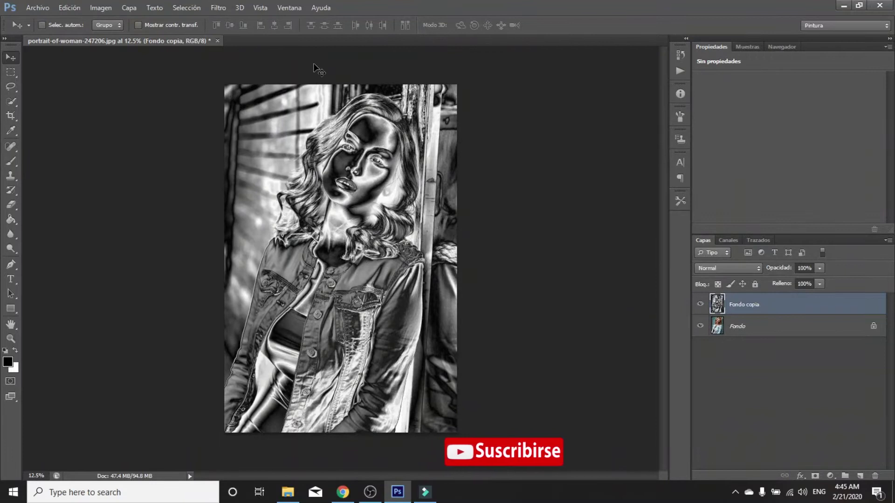
# Apply a Surface Blur to the merged Fondo copia layer with a radius of 20 pixels and a threshold of 31 levels.
pyautogui.click(221, 7)
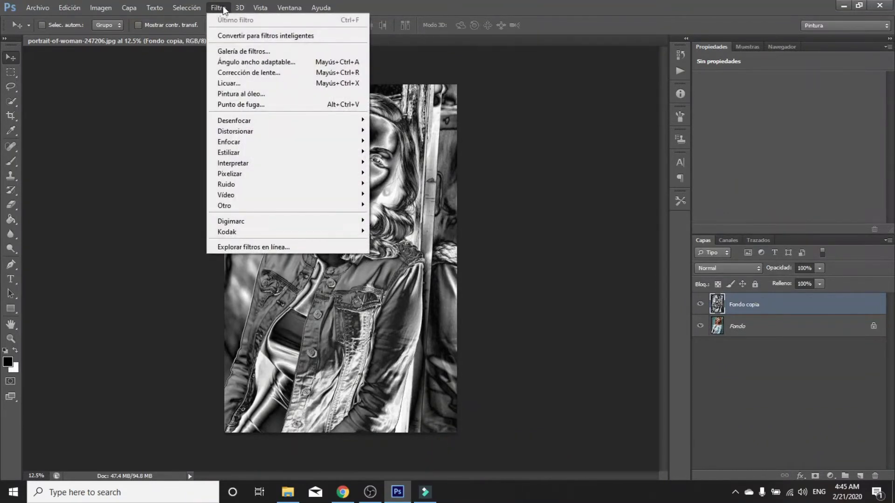
pyautogui.moveTo(249, 123)
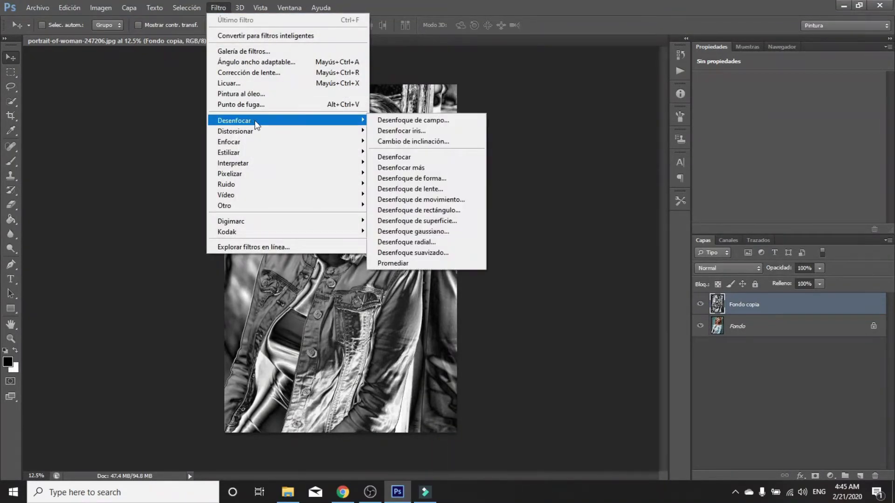
pyautogui.click(438, 222)
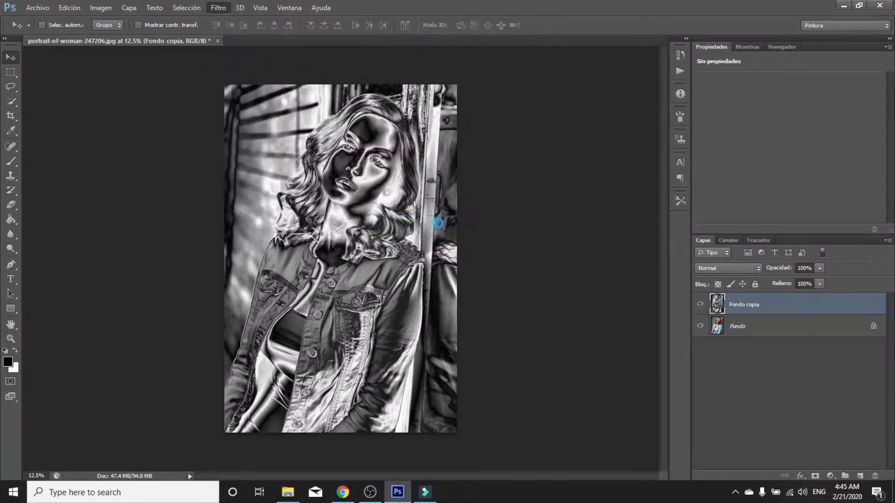
pyautogui.moveTo(398, 141); pyautogui.dragTo(468, 228)
pyautogui.moveTo(396, 123); pyautogui.dragTo(454, 140)
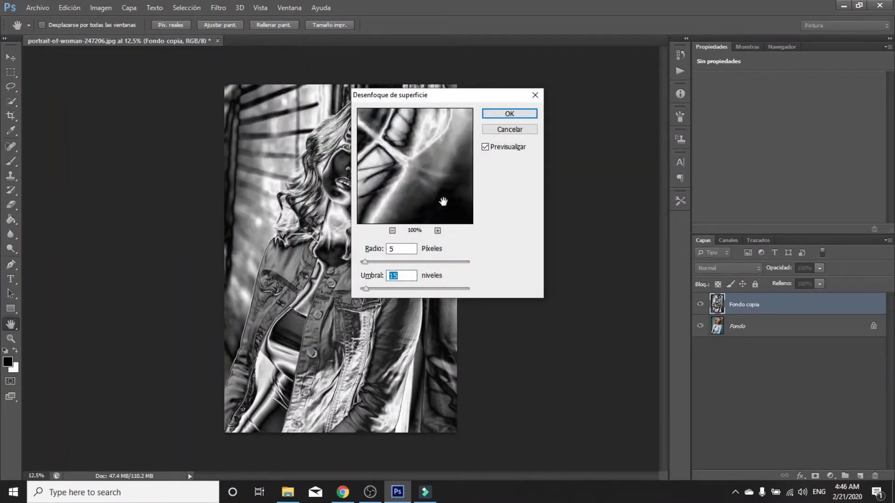
pyautogui.click(380, 250)
pyautogui.write('20')
pyautogui.press('Tab')
pyautogui.write('31')
pyautogui.click(533, 115)
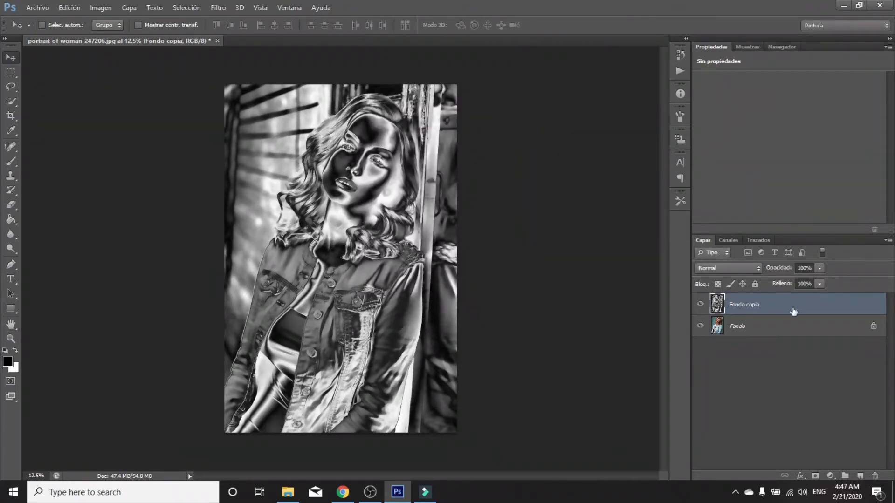
# Add a solid color fill layer in d6942c above Fondo copia and set its blend mode to Color.
pyautogui.click(830, 475)
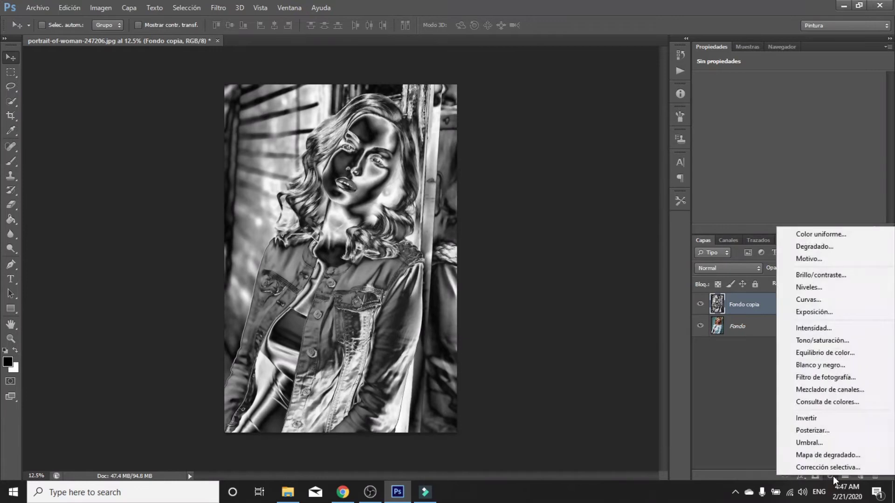
pyautogui.click(818, 231)
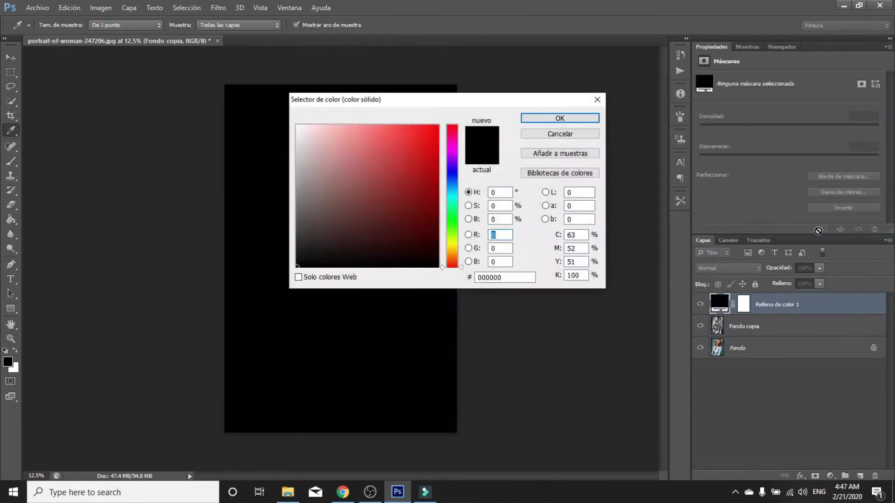
pyautogui.click(471, 279)
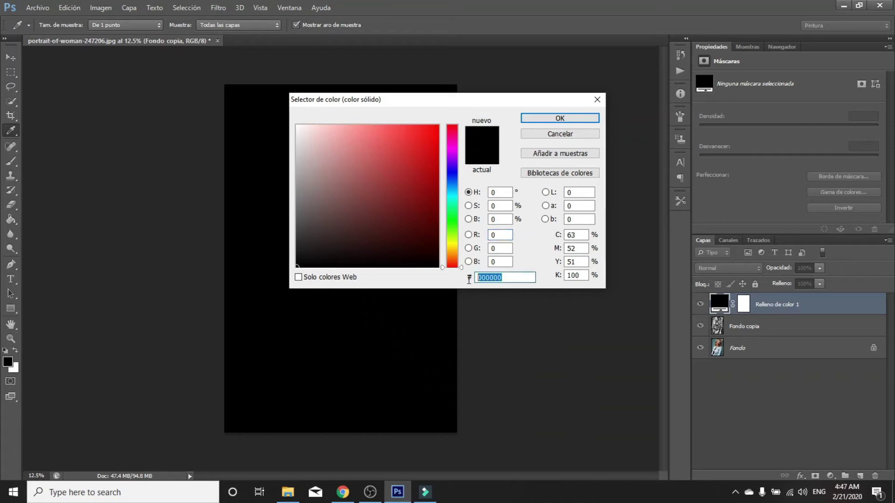
pyautogui.write('d6942c')
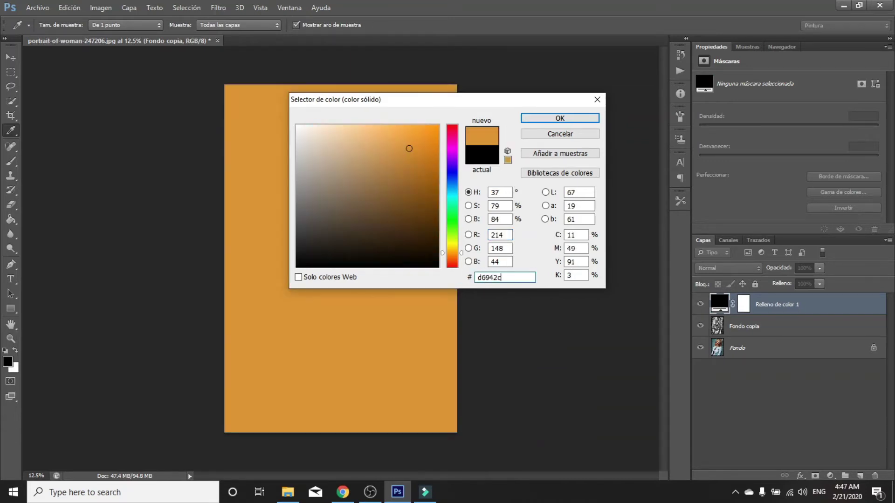
pyautogui.click(570, 120)
pyautogui.click(714, 267)
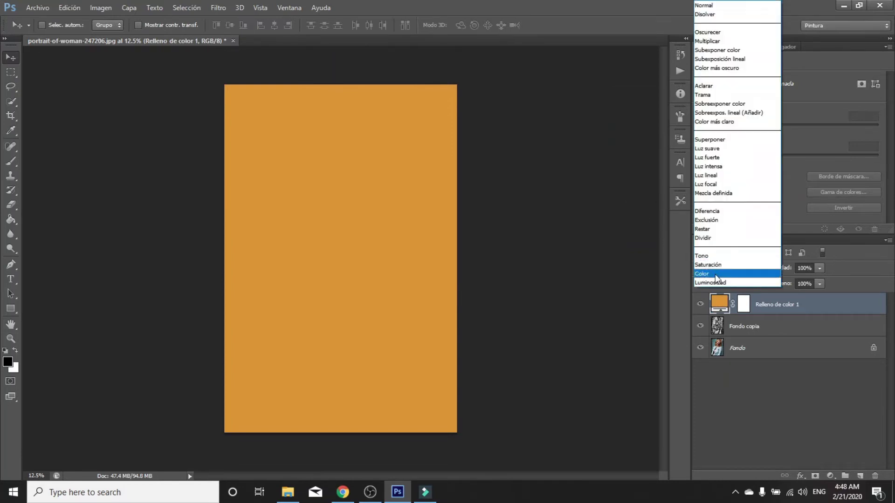
pyautogui.click(716, 275)
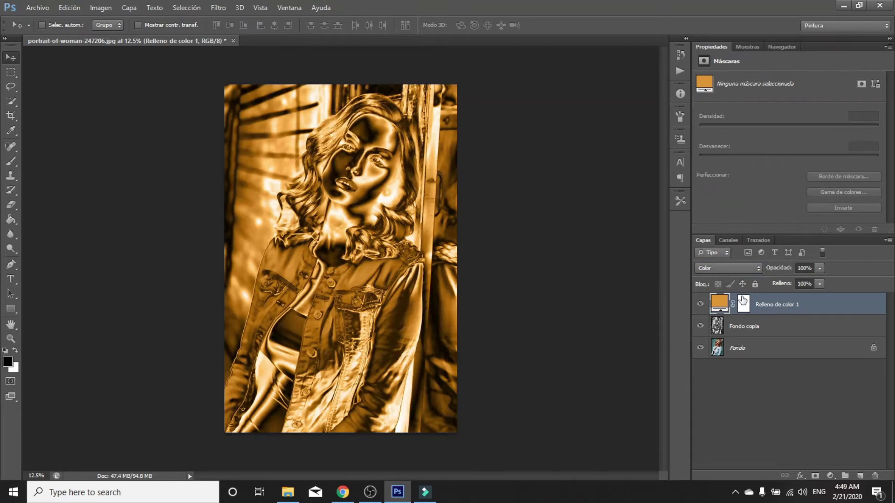
# Set the color of the Relleno de color 1 fill layer to dea62c.
pyautogui.doubleClick(720, 305)
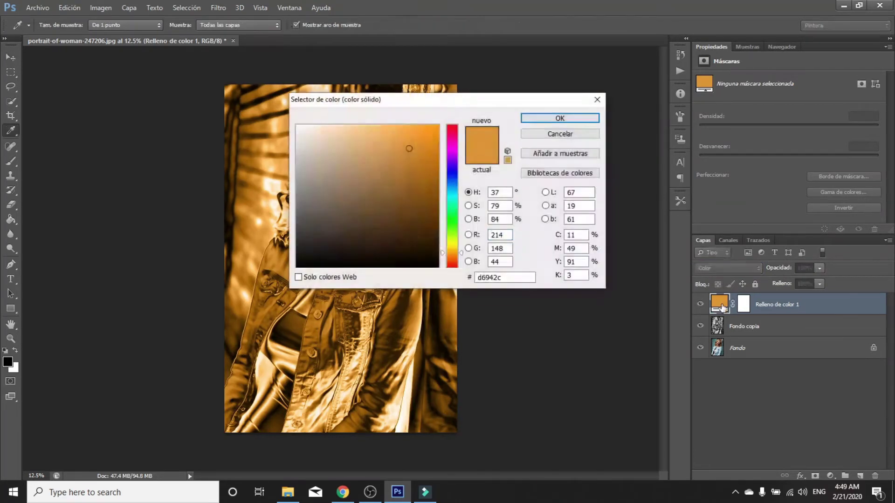
pyautogui.doubleClick(507, 278)
pyautogui.write('dea')
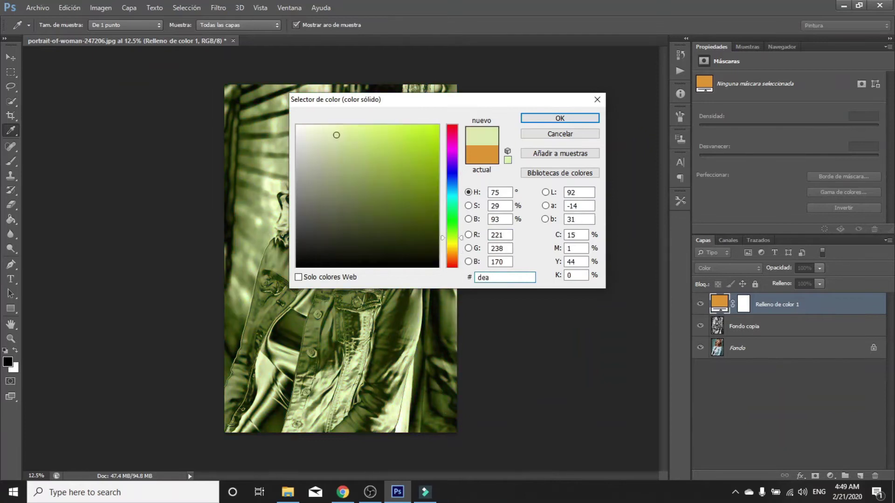
pyautogui.write('62c')
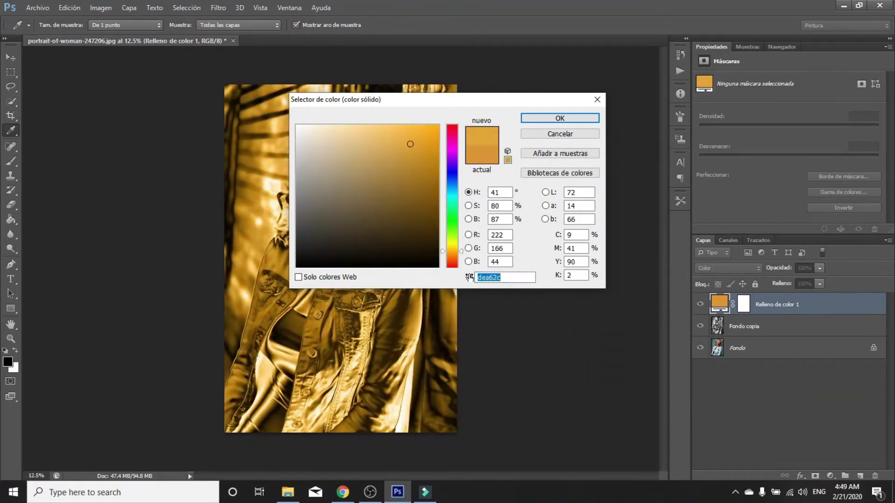
pyautogui.click(550, 118)
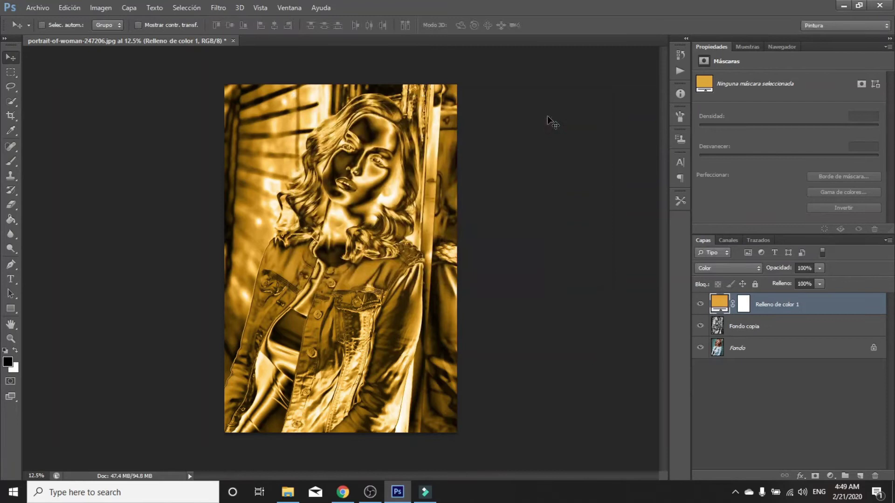
# Clip the Relleno de color 1 layer to Fondo copia and give Fondo copia a layer mask inverted to black.
pyautogui.keyDown('alt'); pyautogui.click(794, 312); pyautogui.keyUp('alt')
pyautogui.click(798, 331)
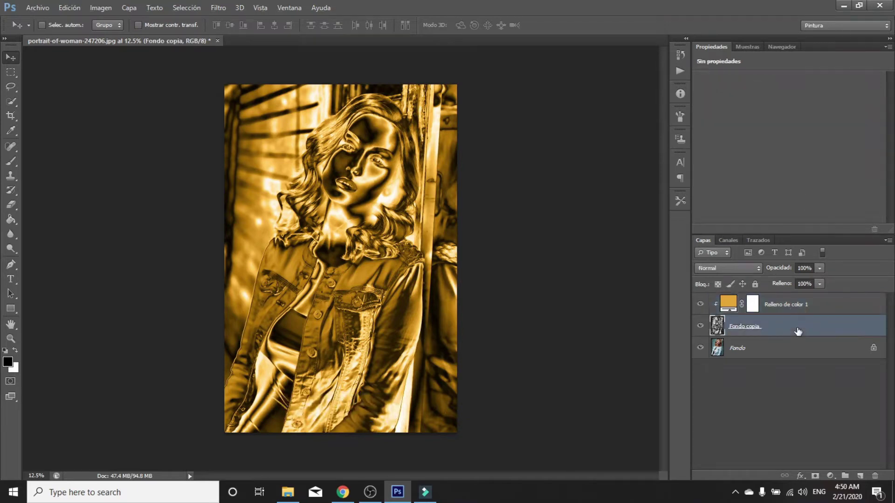
pyautogui.click(814, 476)
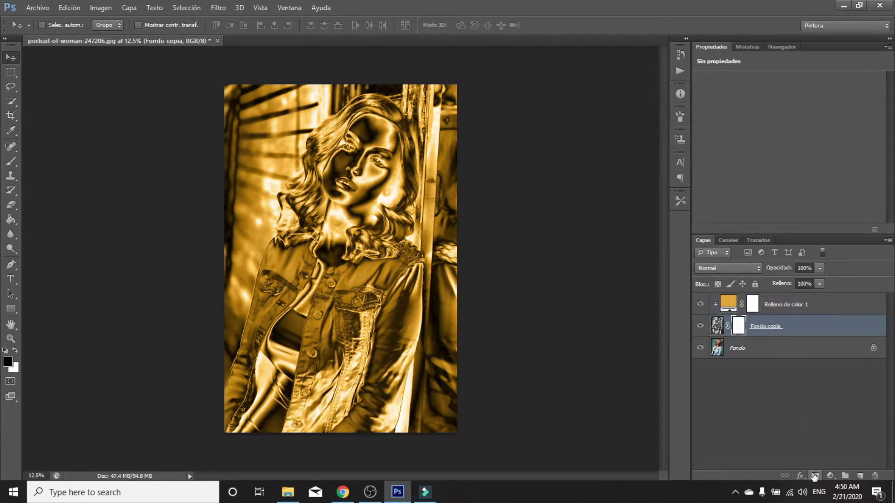
pyautogui.hotkey('ctrl', 'i')
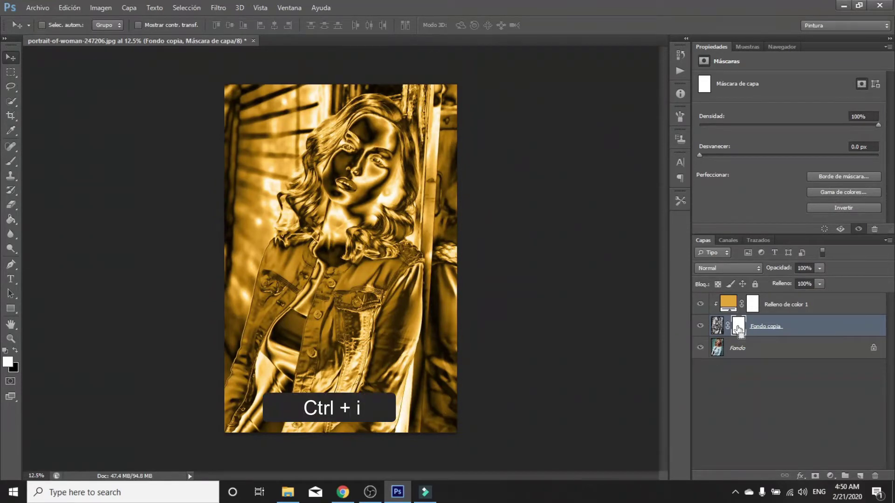
pyautogui.hotkey('ctrl', 'i')
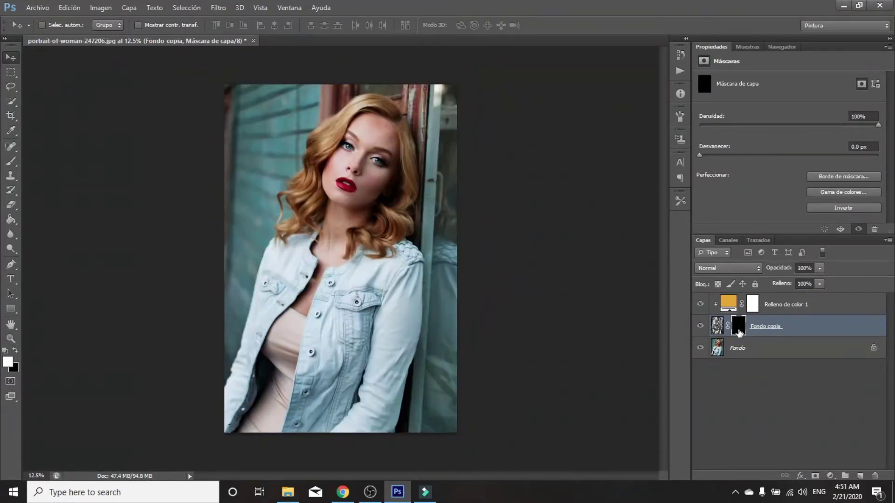
# Start a Pen tool path at the woman's hairline and run it down the forehead and nose to her lower lip.
pyautogui.click(9, 264)
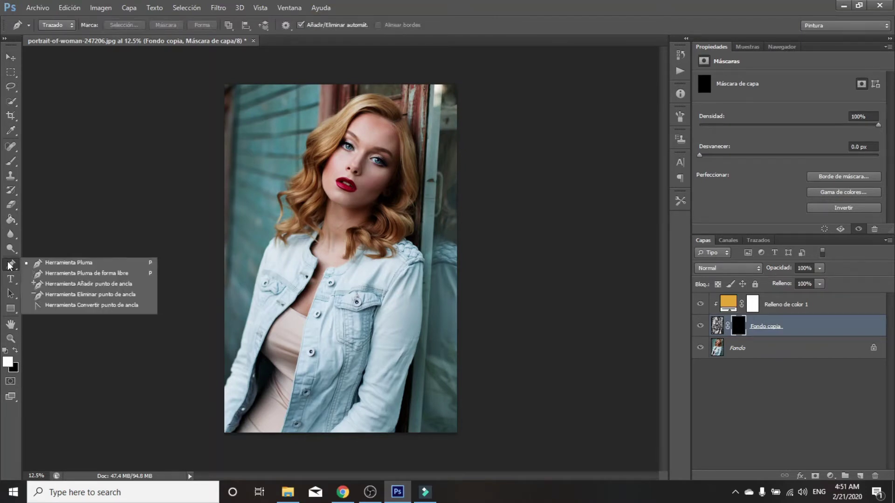
pyautogui.click(56, 265)
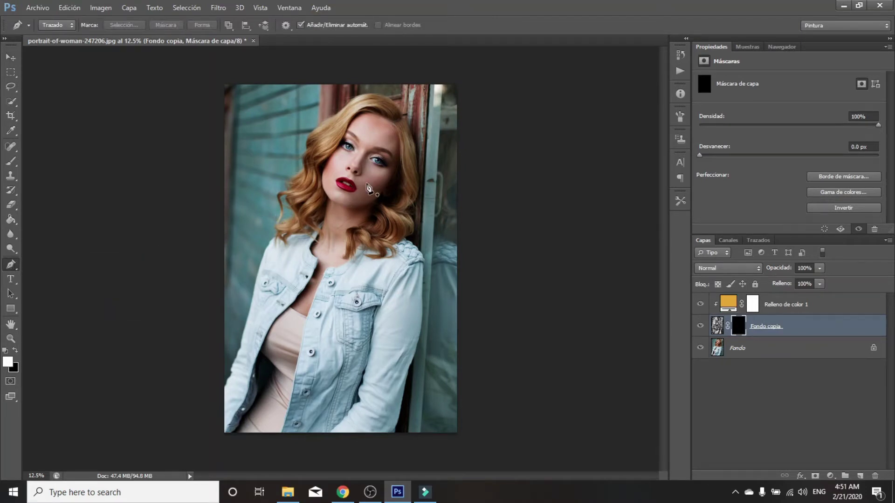
pyautogui.hotkey('ctrl', '+')
pyautogui.hotkey('ctrl', '+')
pyautogui.hotkey('ctrl', '+')
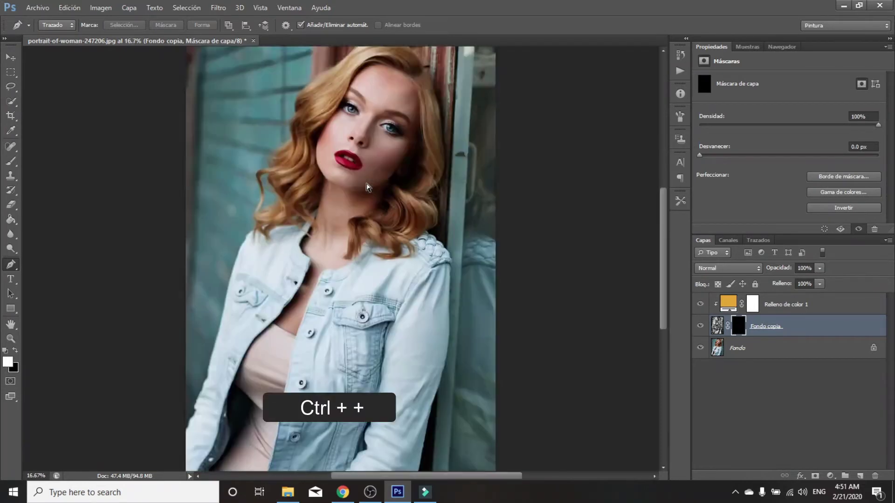
pyautogui.hotkey('ctrl', '+')
pyautogui.hotkey('ctrl', '+')
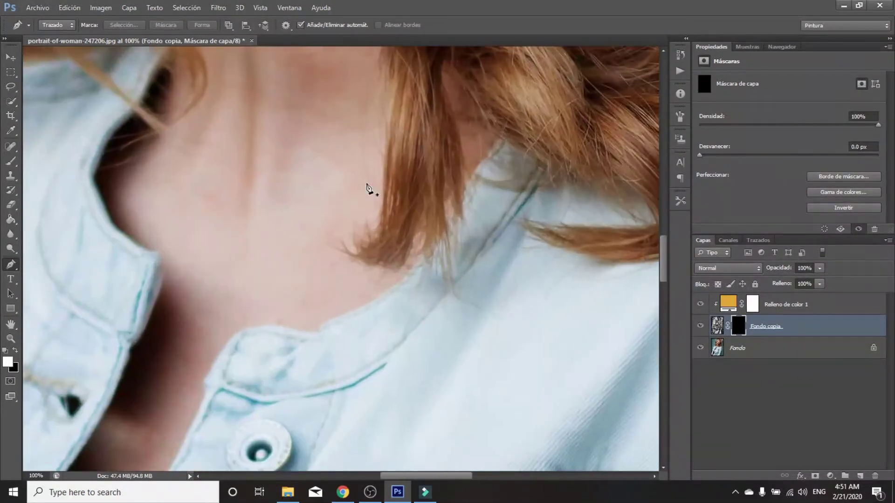
pyautogui.moveTo(664, 246); pyautogui.dragTo(664, 158)
pyautogui.hotkey('ctrl', '-')
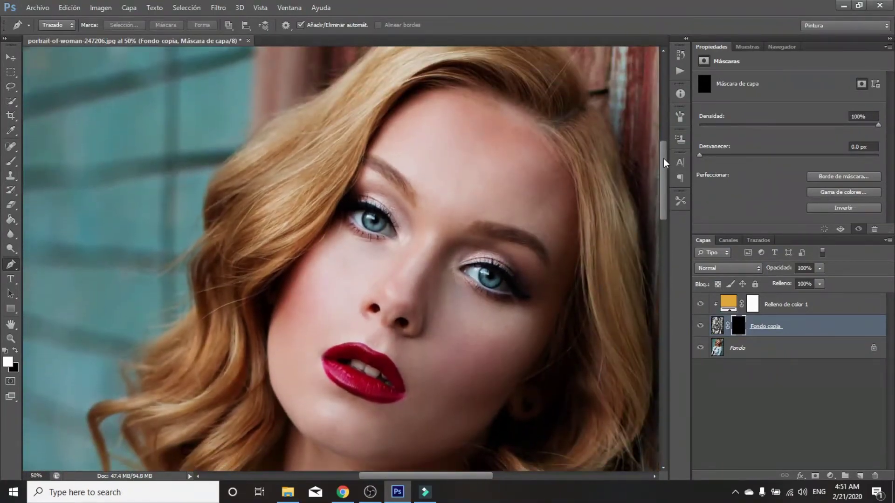
pyautogui.click(419, 94)
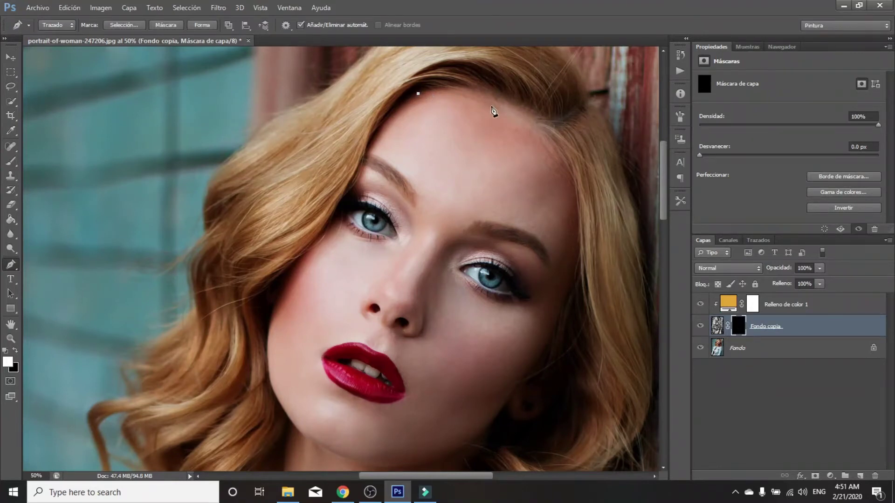
pyautogui.moveTo(513, 126); pyautogui.dragTo(481, 170)
pyautogui.moveTo(407, 277); pyautogui.dragTo(395, 298)
pyautogui.moveTo(385, 315); pyautogui.dragTo(364, 354)
pyautogui.click(337, 385)
# Continue the path over the chin and up along the cheek and temple, closing it at the hairline starting point.
pyautogui.moveTo(315, 404); pyautogui.dragTo(290, 422)
pyautogui.moveTo(268, 371); pyautogui.dragTo(269, 350)
pyautogui.moveTo(271, 314); pyautogui.dragTo(279, 285)
pyautogui.moveTo(305, 254); pyautogui.dragTo(313, 252)
pyautogui.moveTo(331, 216); pyautogui.dragTo(343, 208)
pyautogui.moveTo(366, 146); pyautogui.dragTo(379, 126)
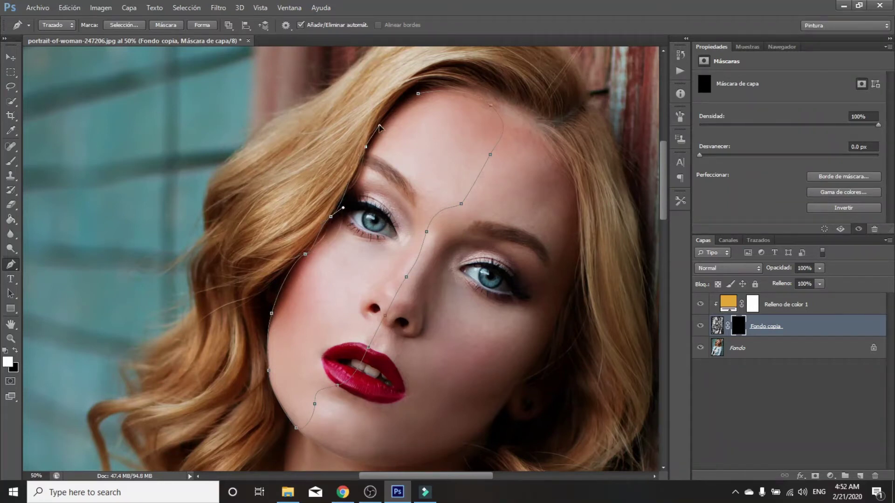
pyautogui.click(418, 93)
# Turn the closed face path into a new anti-aliased selection with a feather radius of 0 pixels.
pyautogui.rightClick(438, 111)
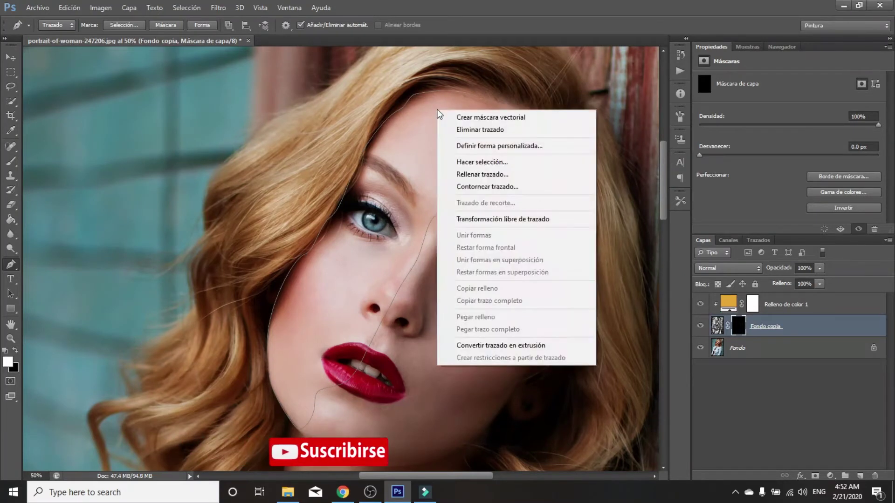
pyautogui.click(483, 164)
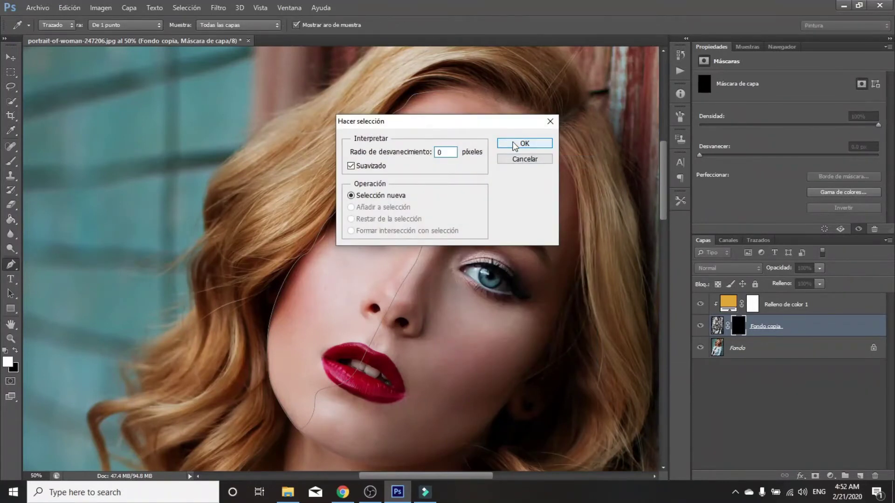
pyautogui.click(516, 145)
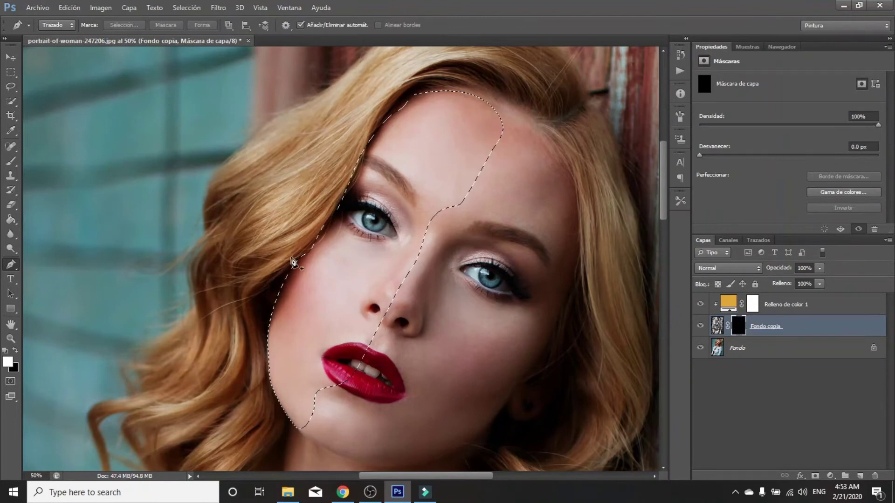
# Paint the selected half of the face white on the Fondo copia mask with a size 300 brush, and deselect.
pyautogui.click(12, 162)
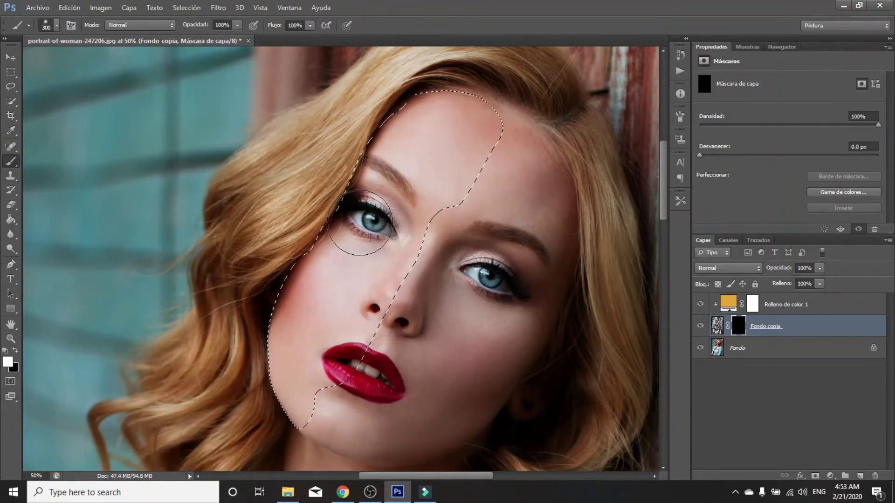
pyautogui.moveTo(420, 105)
pyautogui.mouseDown()
pyautogui.moveTo(480, 134)
pyautogui.moveTo(473, 164)
pyautogui.moveTo(429, 187)
pyautogui.moveTo(390, 249)
pyautogui.moveTo(412, 140)
pyautogui.moveTo(354, 217)
pyautogui.moveTo(427, 122)
pyautogui.moveTo(365, 209)
pyautogui.moveTo(345, 282)
pyautogui.moveTo(296, 337)
pyautogui.moveTo(312, 271)
pyautogui.moveTo(364, 290)
pyautogui.moveTo(359, 354)
pyautogui.moveTo(281, 441)
pyautogui.moveTo(404, 176)
pyautogui.mouseUp()
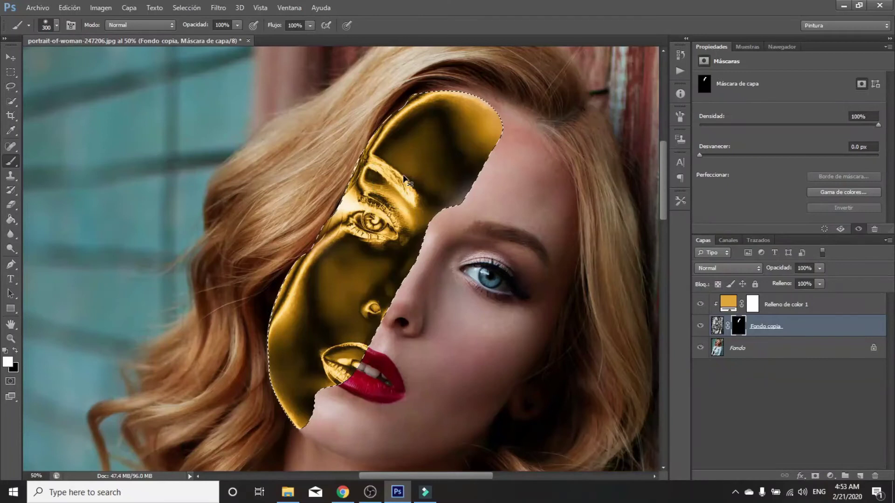
pyautogui.hotkey('ctrl', 'd')
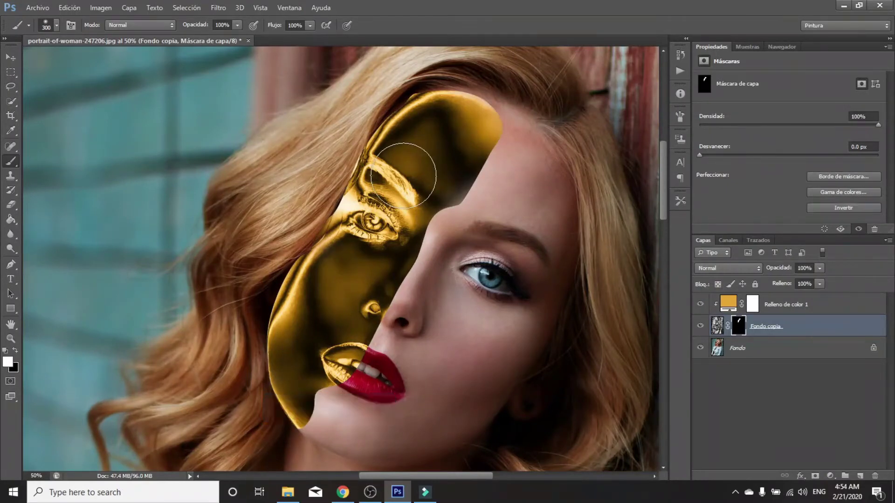
# Change the color of the Relleno de color 1 fill layer to de912c.
pyautogui.click(804, 303)
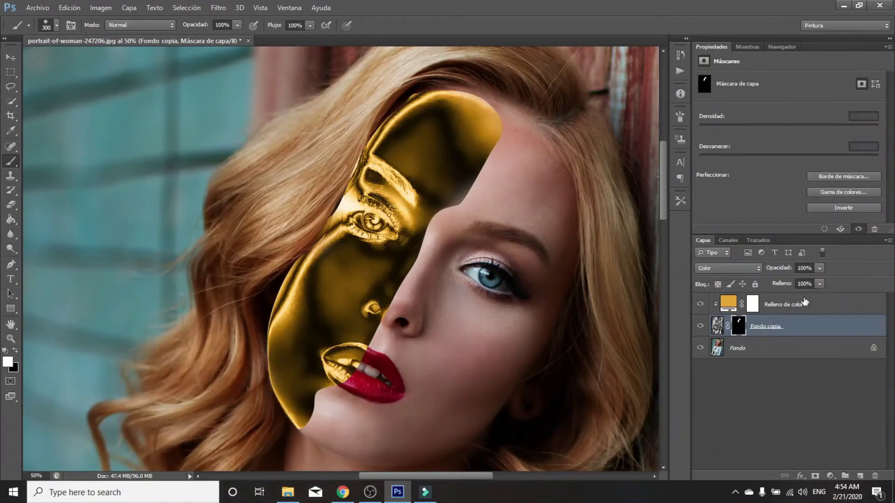
pyautogui.doubleClick(728, 304)
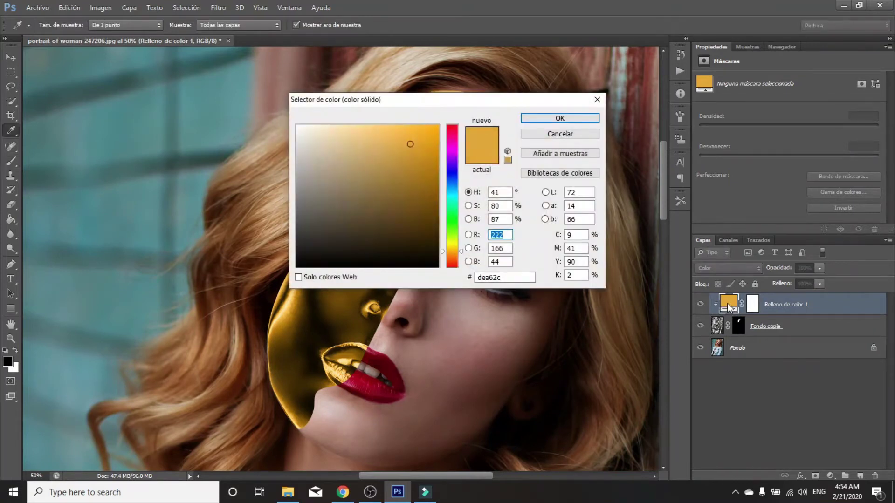
pyautogui.moveTo(439, 104); pyautogui.dragTo(672, 172)
pyautogui.moveTo(759, 348); pyautogui.dragTo(693, 347)
pyautogui.write('de912c')
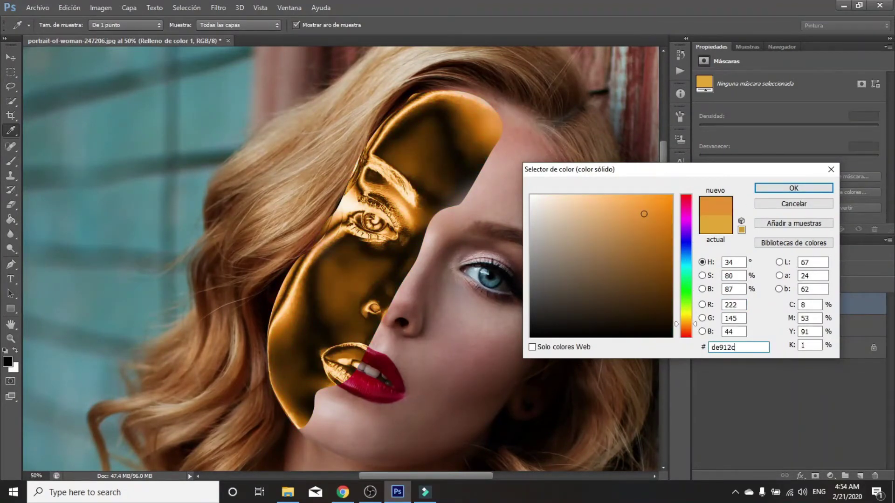
pyautogui.click(799, 186)
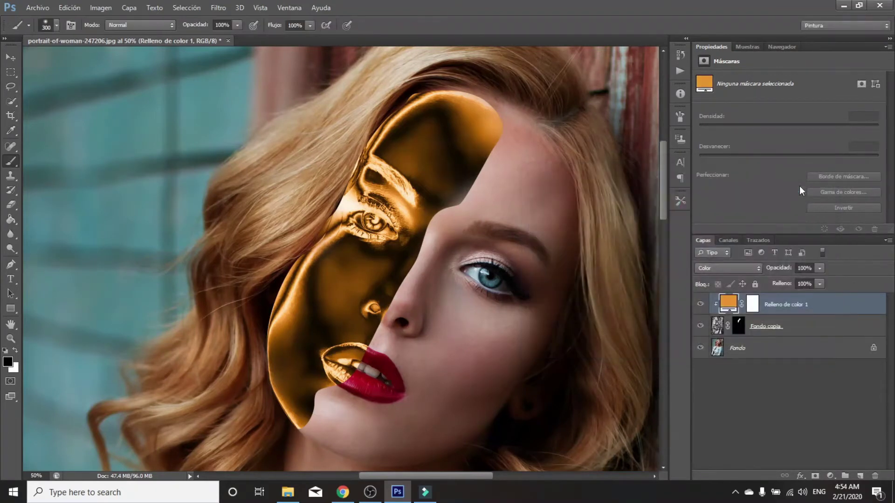
# Add a Bevel and Emboss (Bisel y relieve) style to Fondo copia with a depth of 380% and a size of 1 px.
pyautogui.click(822, 334)
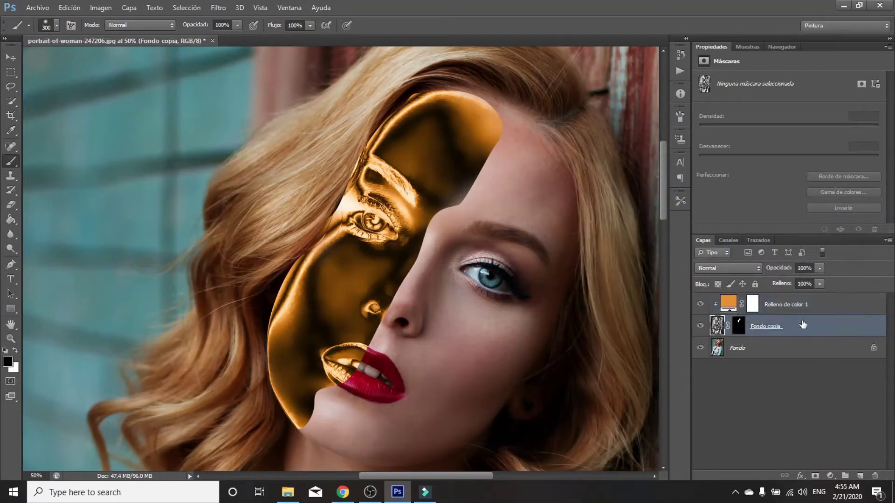
pyautogui.click(798, 477)
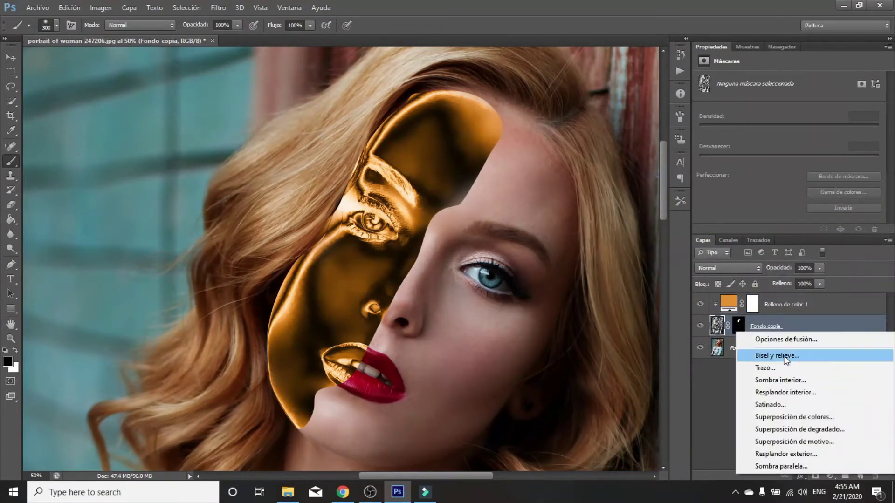
pyautogui.click(783, 342)
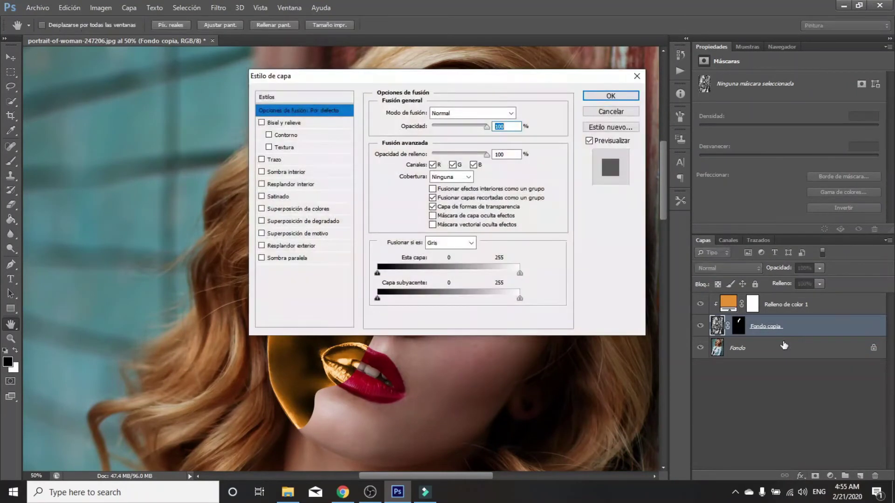
pyautogui.moveTo(416, 77); pyautogui.dragTo(618, 157)
pyautogui.click(512, 207)
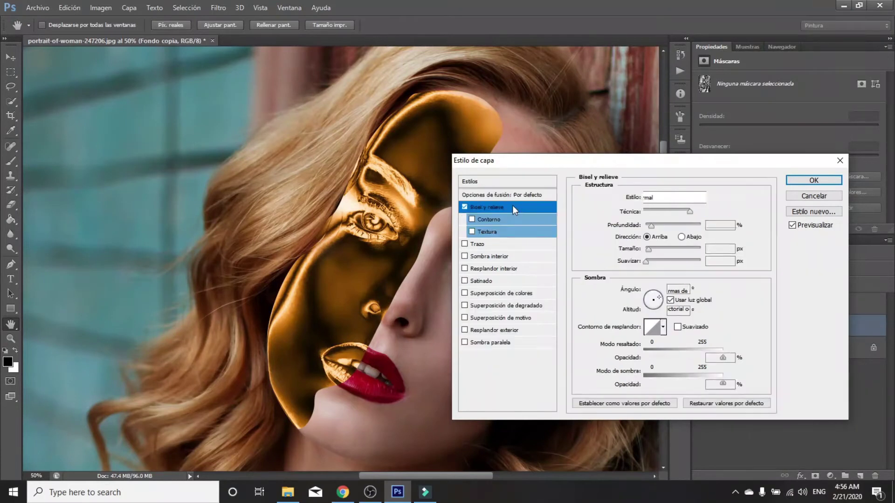
pyautogui.moveTo(722, 225); pyautogui.dragTo(704, 229)
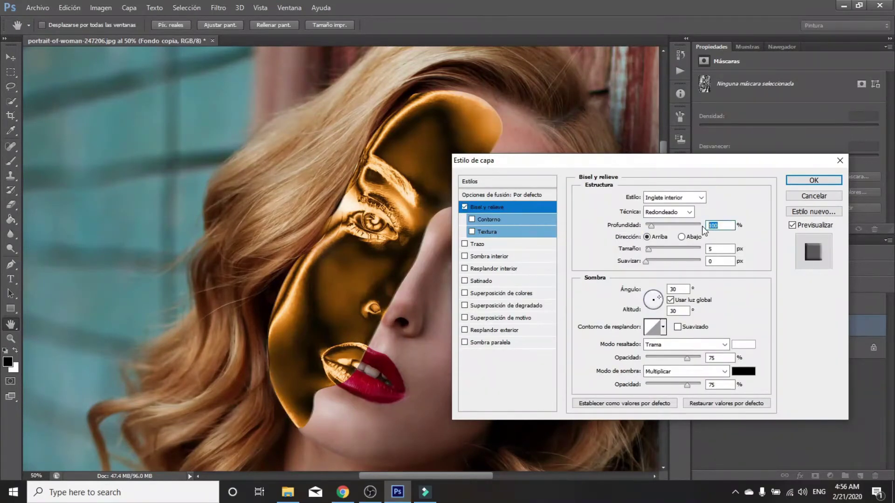
pyautogui.write('380')
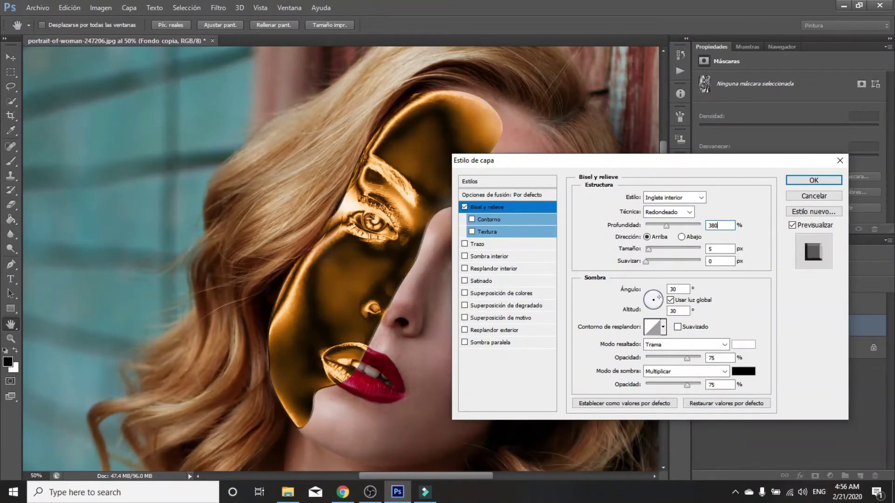
pyautogui.moveTo(726, 251); pyautogui.dragTo(707, 251)
pyautogui.write('1')
# Set the bevel's shading angle to 132° and its altitude to 36°.
pyautogui.click(676, 290)
pyautogui.moveTo(677, 289); pyautogui.dragTo(662, 295)
pyautogui.write('132')
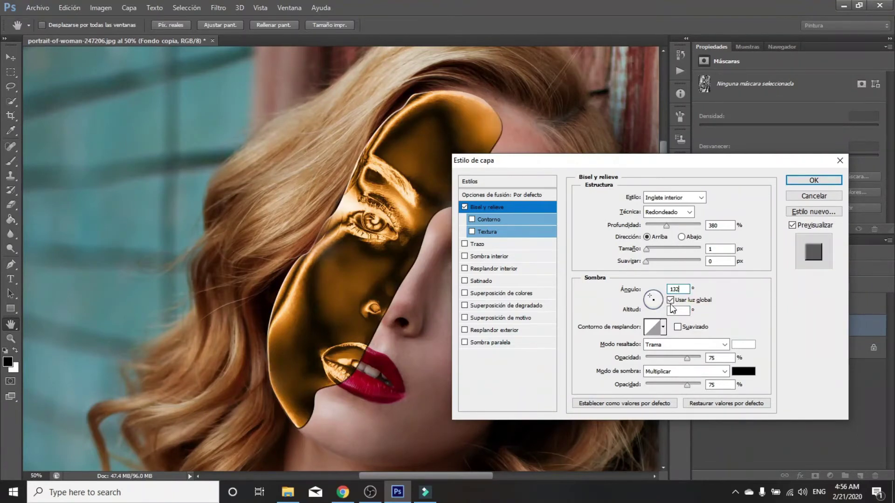
pyautogui.moveTo(680, 311); pyautogui.dragTo(670, 312)
pyautogui.write('36')
# Add a Drop Shadow (Sombra paralela) style to Fondo copia with 45% opacity and an angle of 109°.
pyautogui.click(494, 343)
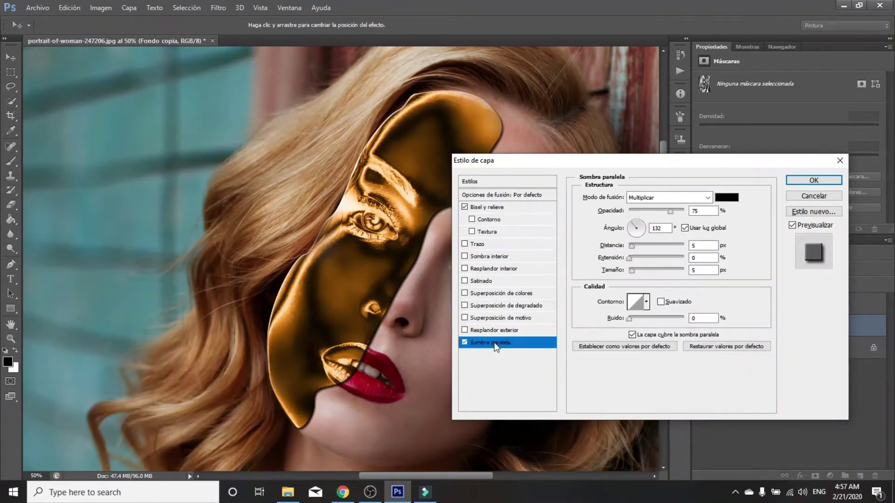
pyautogui.moveTo(712, 210); pyautogui.dragTo(691, 211)
pyautogui.write('45')
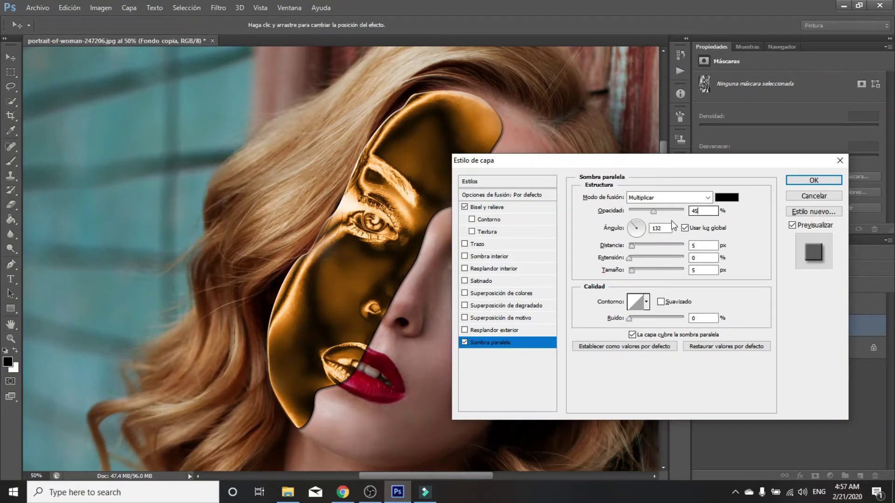
pyautogui.doubleClick(663, 231)
pyautogui.write('109')
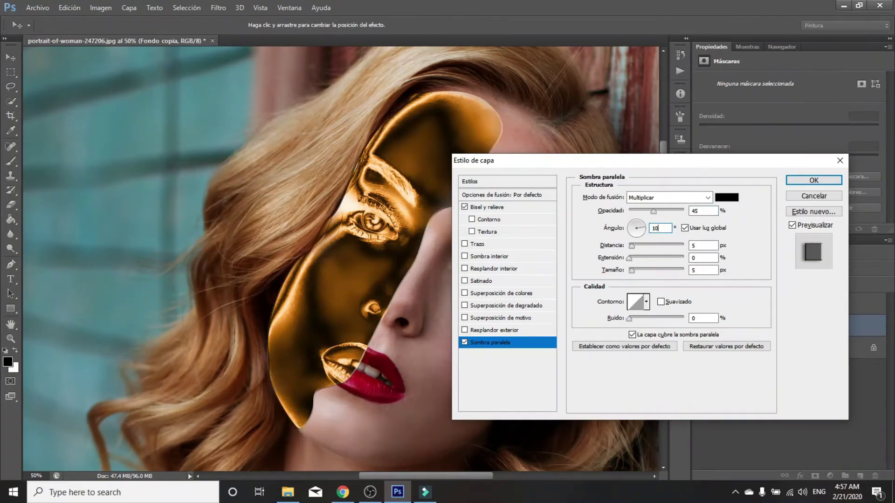
# Set the drop shadow's distance to 3 px and size to 40 px, and apply the layer styles.
pyautogui.doubleClick(701, 245)
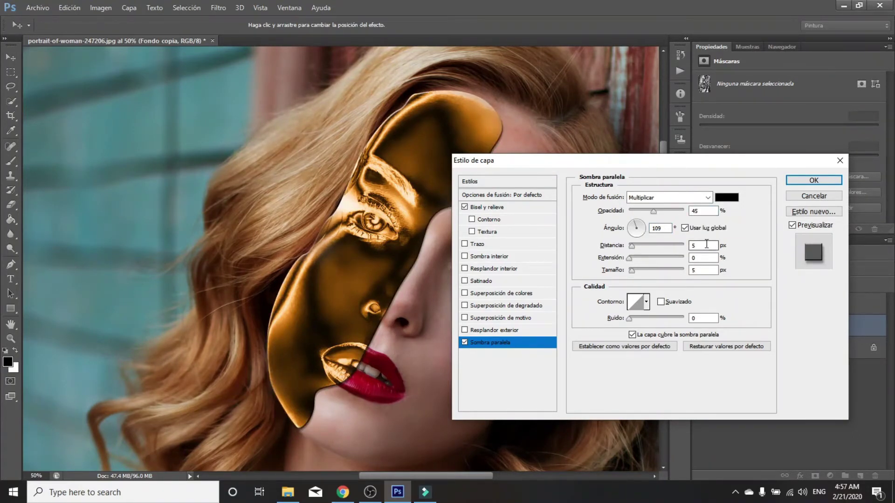
pyautogui.write('3')
pyautogui.doubleClick(695, 257)
pyautogui.doubleClick(692, 271)
pyautogui.write('40')
pyautogui.doubleClick(695, 270)
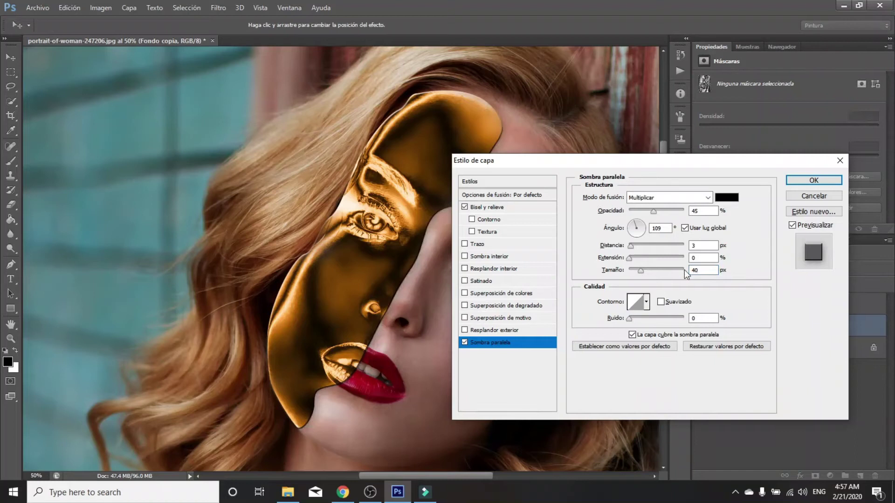
pyautogui.click(791, 180)
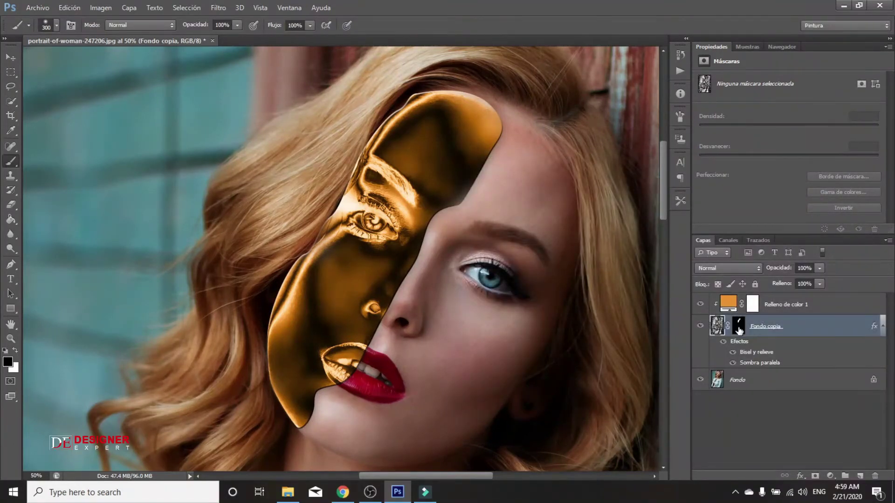
# With the Fondo copia mask active, outline the whites of the golden eye on both sides of the iris using the Polygonal Lasso.
pyautogui.click(738, 330)
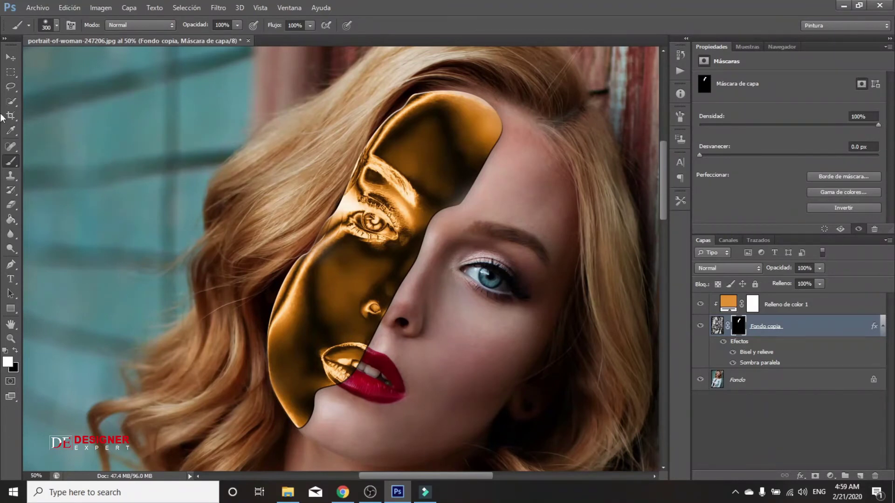
pyautogui.click(9, 88)
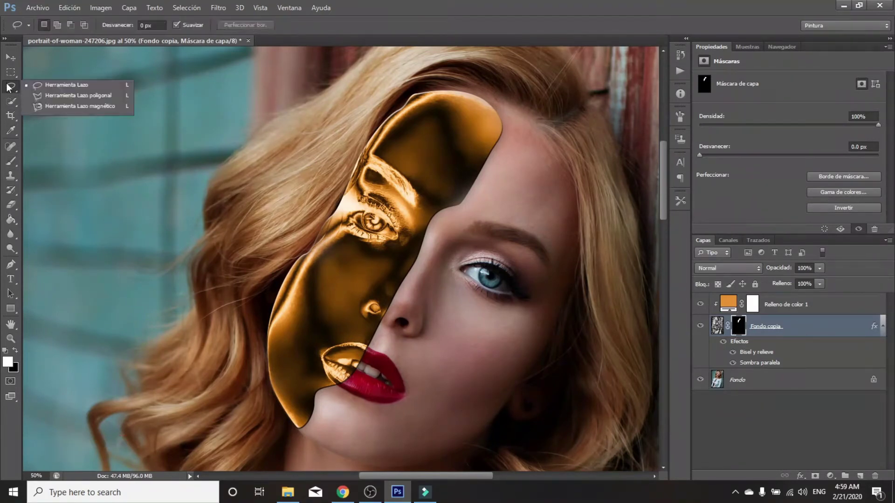
pyautogui.click(51, 97)
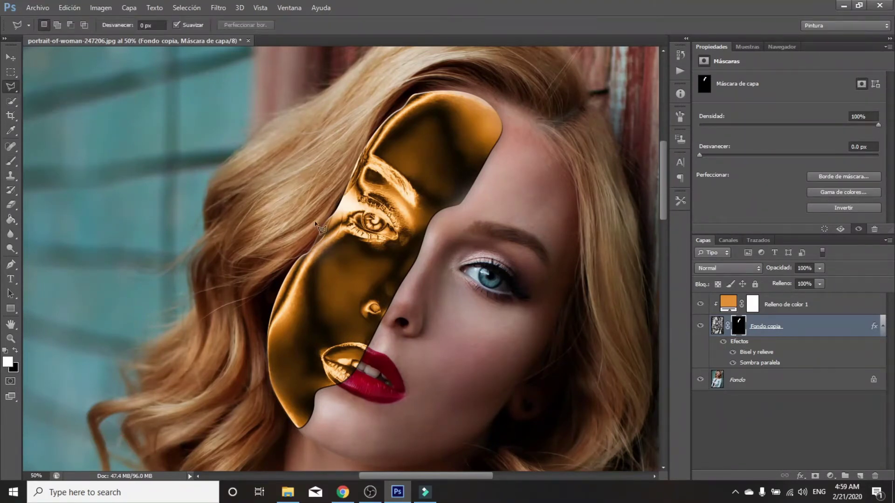
pyautogui.hotkey('ctrl', '+')
pyautogui.hotkey('ctrl', '+')
pyautogui.hotkey('ctrl', '+')
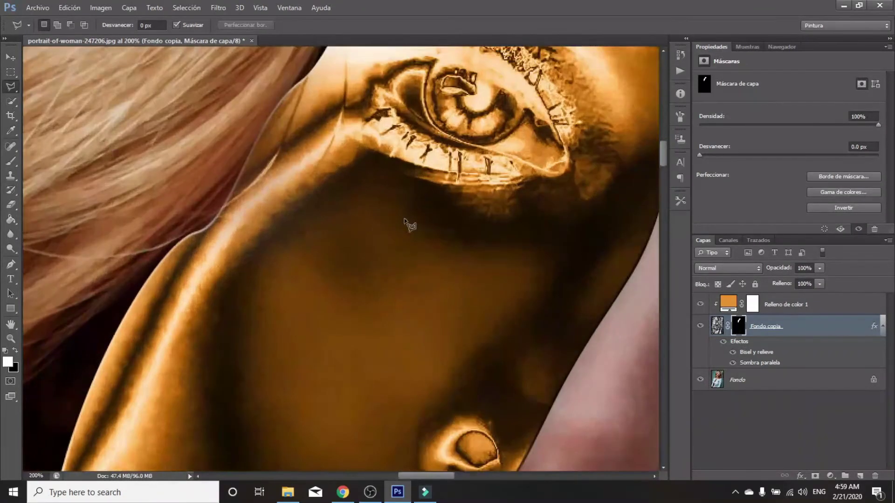
pyautogui.moveTo(665, 154); pyautogui.dragTo(664, 149)
pyautogui.hotkey('ctrl', '-')
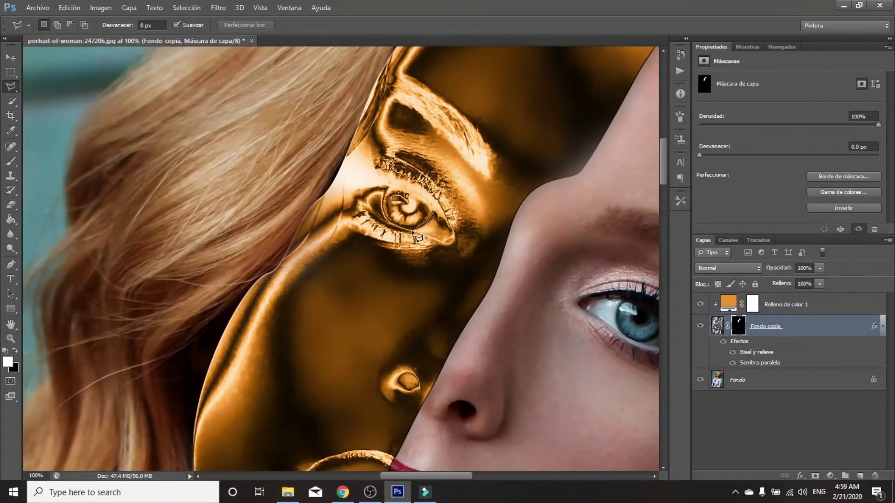
pyautogui.click(451, 240)
pyautogui.click(438, 215)
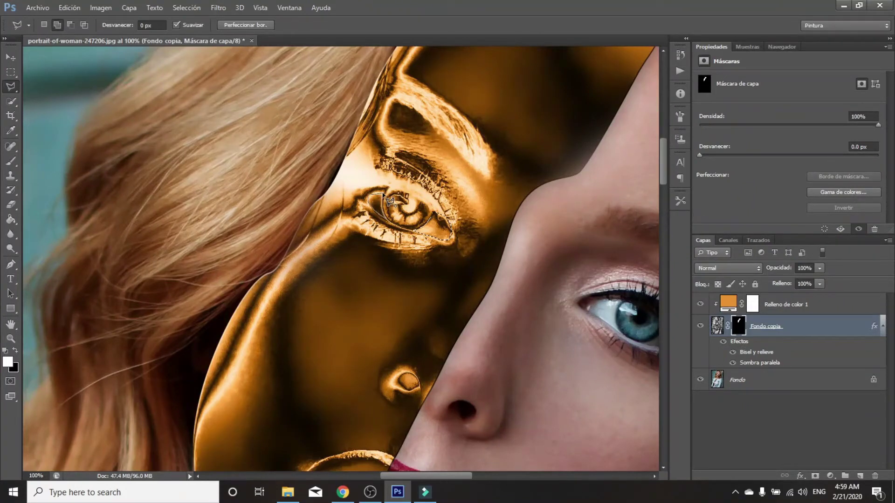
pyautogui.click(389, 200)
# Add the golden nostril and the mouth opening between the golden lips to the selection.
pyautogui.click(413, 378)
pyautogui.moveTo(663, 182); pyautogui.dragTo(662, 200)
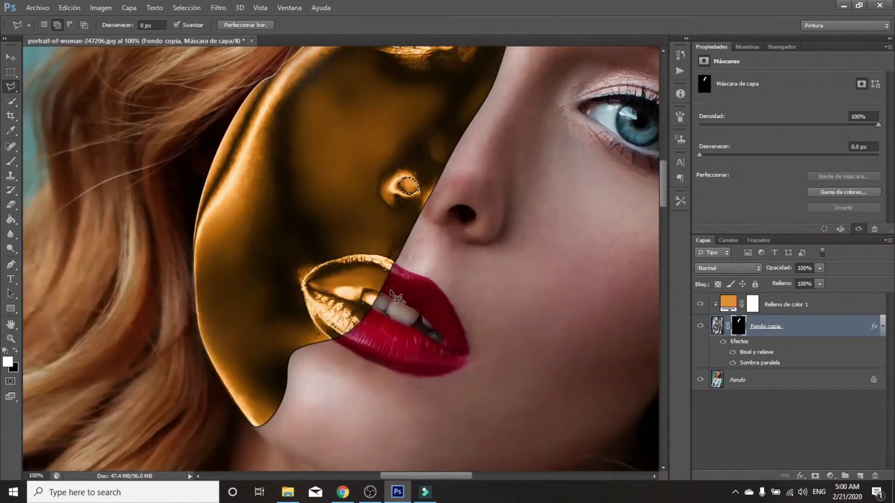
pyautogui.click(371, 291)
pyautogui.click(336, 294)
pyautogui.click(380, 293)
pyautogui.hscroll(-1, 391, 295)
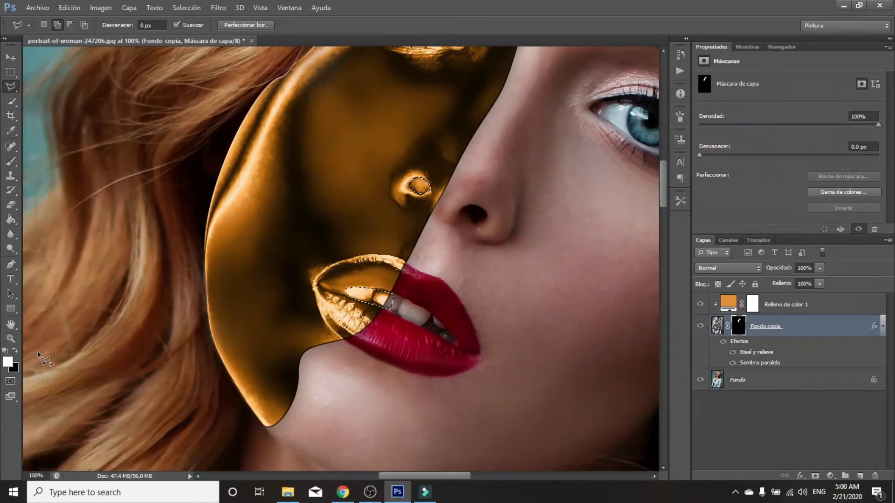
# Paint the selected eye, nostril and mouth areas black on the Fondo copia mask with the size 300 brush, and deselect.
pyautogui.click(15, 352)
pyautogui.click(10, 163)
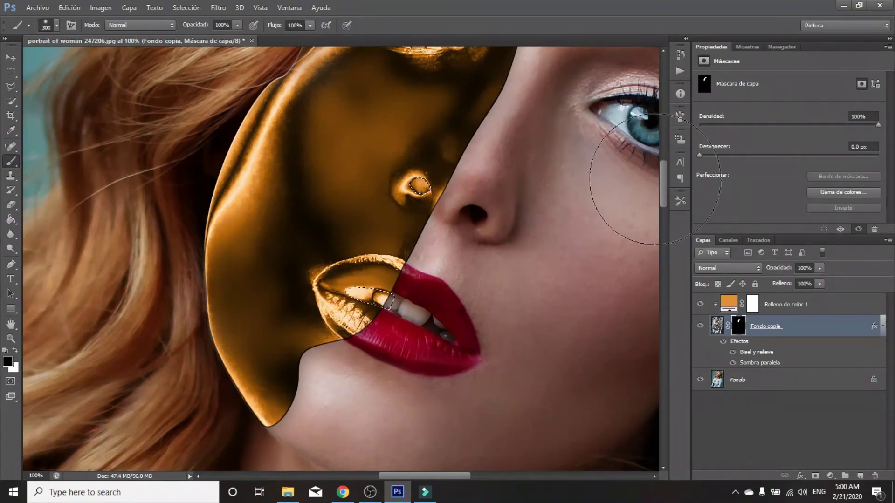
pyautogui.hotkey('ctrl', '-')
pyautogui.moveTo(380, 103)
pyautogui.mouseDown()
pyautogui.moveTo(409, 119)
pyautogui.moveTo(379, 94)
pyautogui.mouseUp()
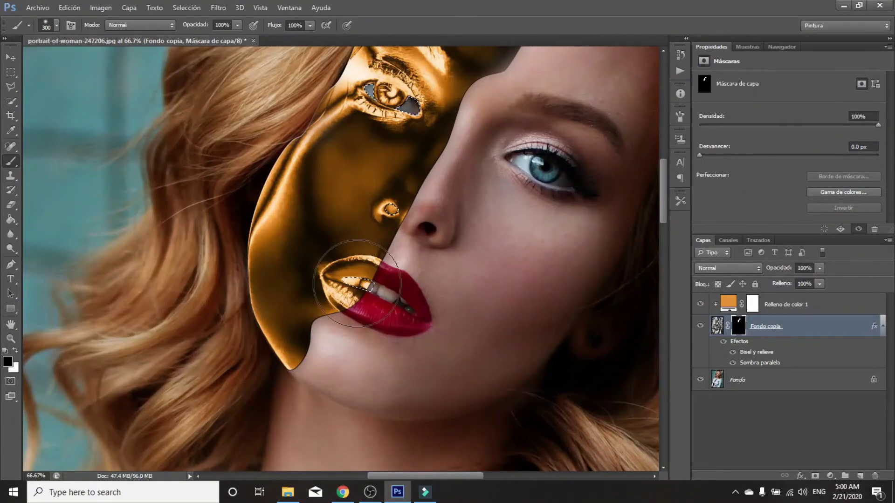
pyautogui.moveTo(360, 272); pyautogui.dragTo(365, 258)
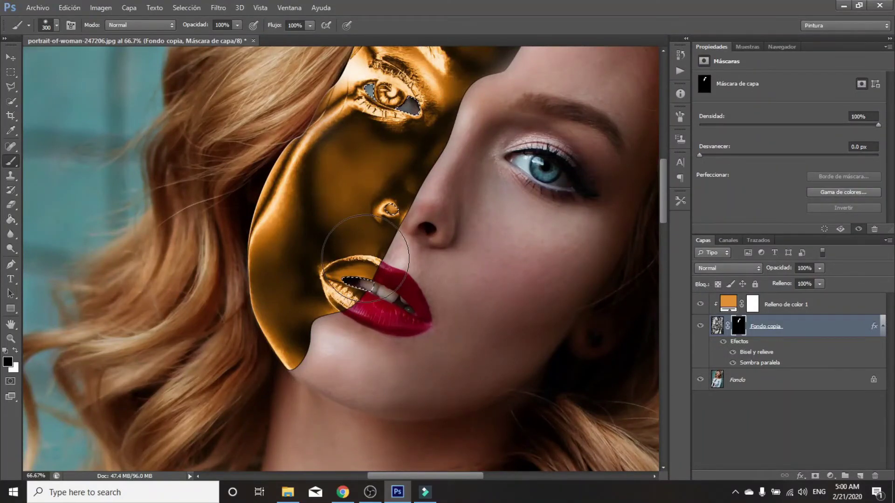
pyautogui.hotkey('ctrl', 'd')
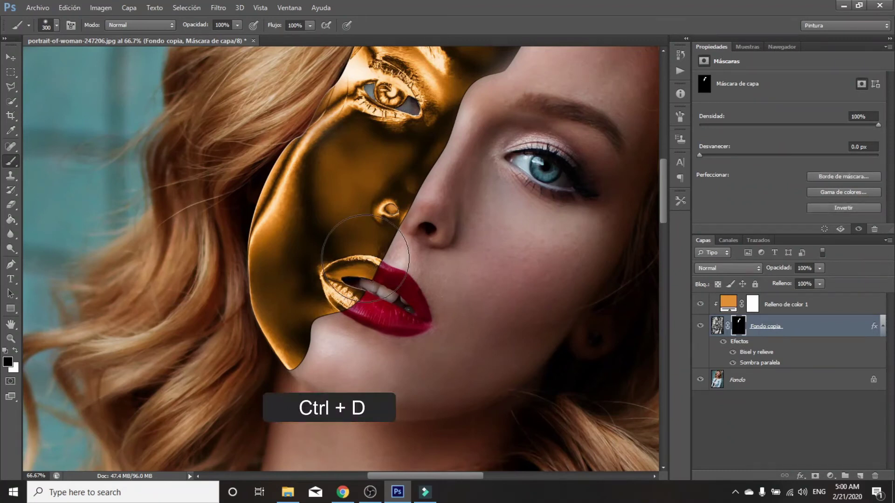
# Create a new empty layer directly above the Fondo layer.
pyautogui.scroll(-1, 365, 259)
pyautogui.scroll(-1, 365, 259)
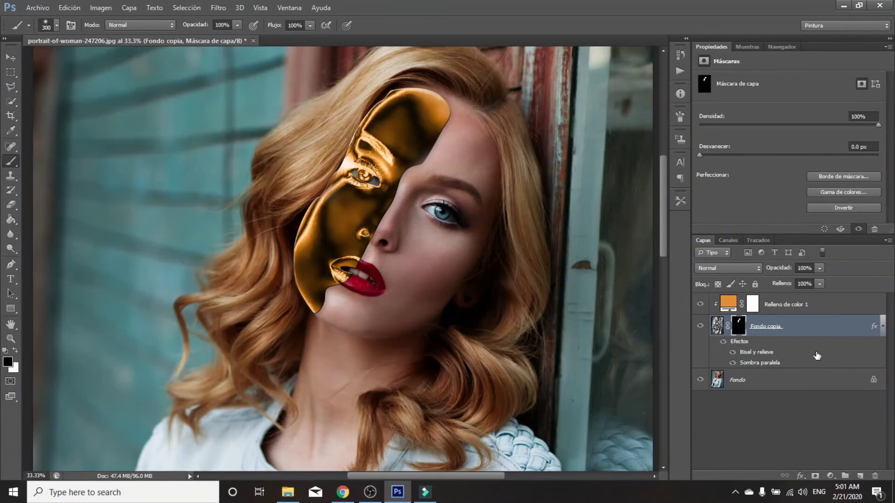
pyautogui.click(817, 388)
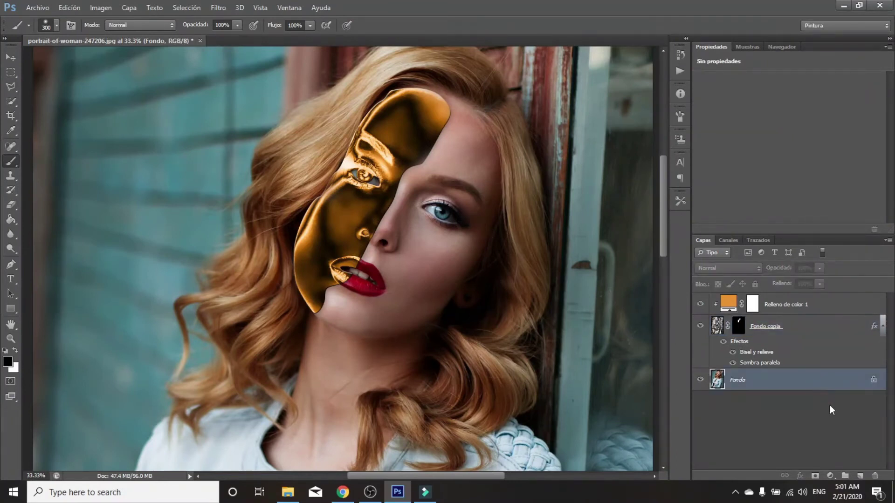
pyautogui.click(861, 476)
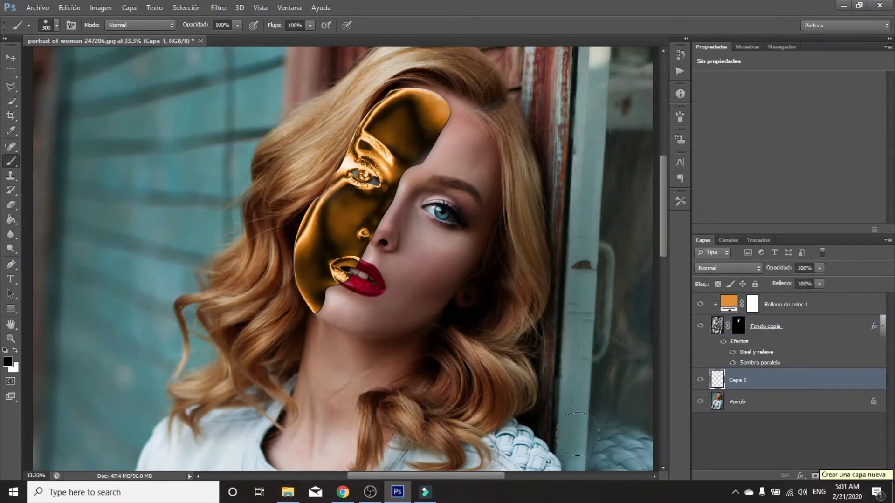
# Paint black (000000) on Capa 1 behind the cut-out eye, nostril and mouth openings with a 100 px soft brush.
pyautogui.click(8, 363)
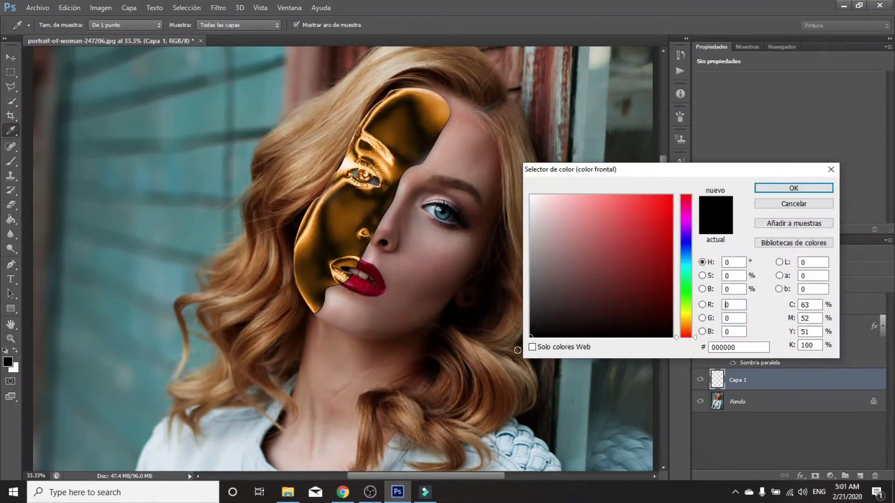
pyautogui.click(792, 189)
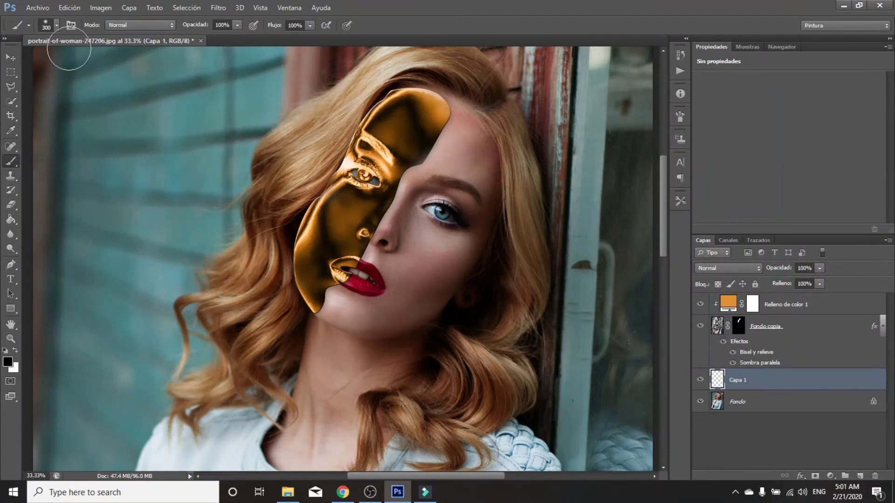
pyautogui.click(56, 26)
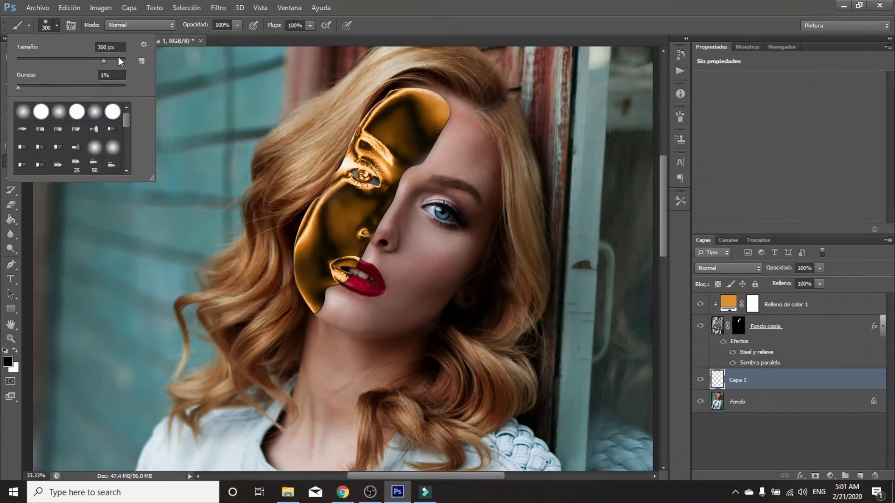
pyautogui.write('100')
pyautogui.click(56, 26)
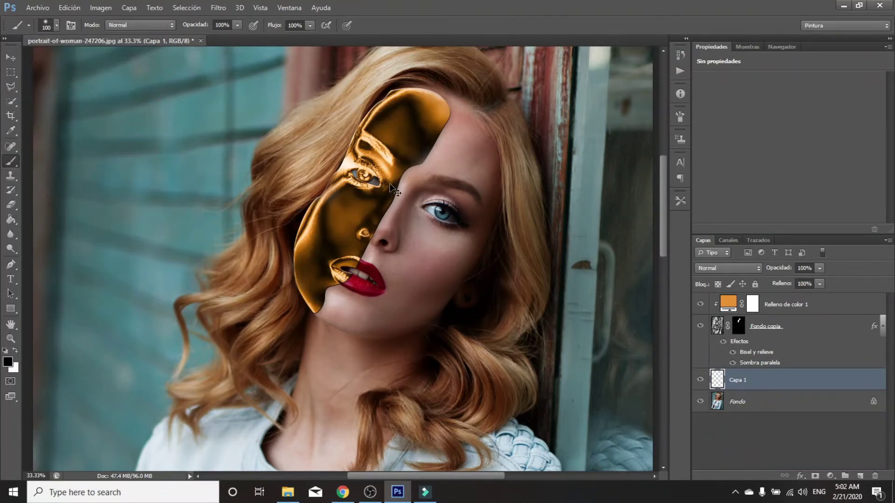
pyautogui.hotkey('ctrl', '+')
pyautogui.hotkey('ctrl', '+')
pyautogui.moveTo(404, 108)
pyautogui.mouseDown()
pyautogui.moveTo(411, 104)
pyautogui.moveTo(362, 85)
pyautogui.moveTo(368, 89)
pyautogui.mouseUp()
pyautogui.click(393, 212)
pyautogui.moveTo(349, 274); pyautogui.dragTo(353, 278)
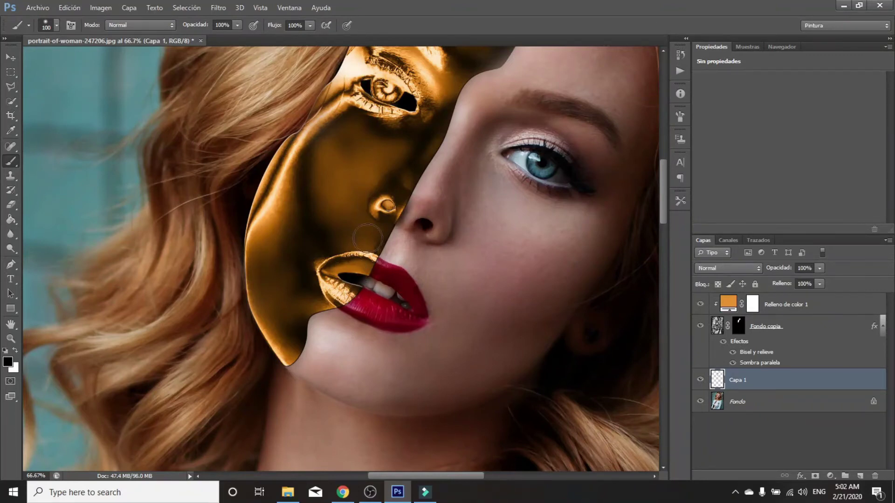
# Add a Hue/Saturation (Tono/saturación) adjustment layer above Fondo and target the cyans (Cianes) range.
pyautogui.hotkey('ctrl', '-')
pyautogui.hotkey('ctrl', '-')
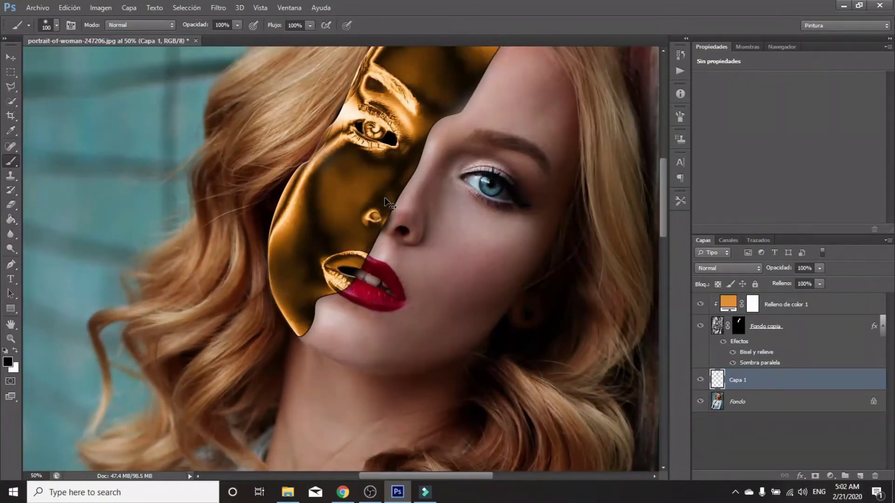
pyautogui.click(810, 406)
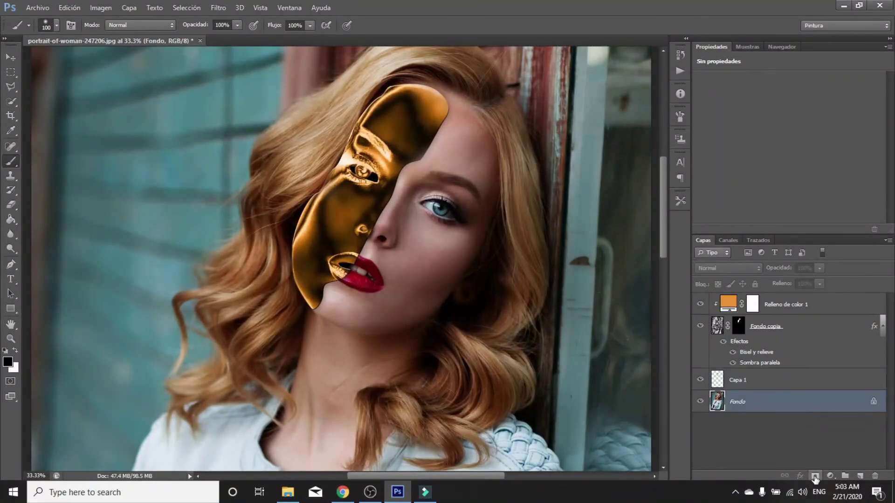
pyautogui.click(830, 475)
pyautogui.click(792, 343)
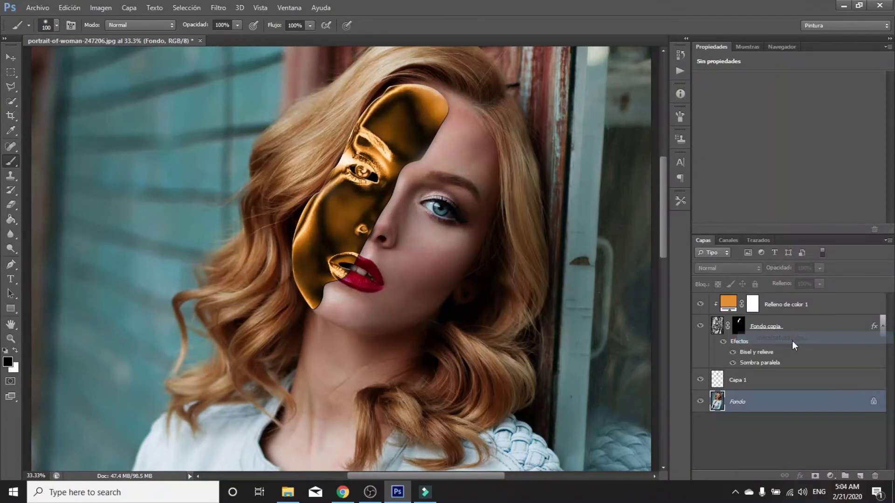
pyautogui.click(699, 97)
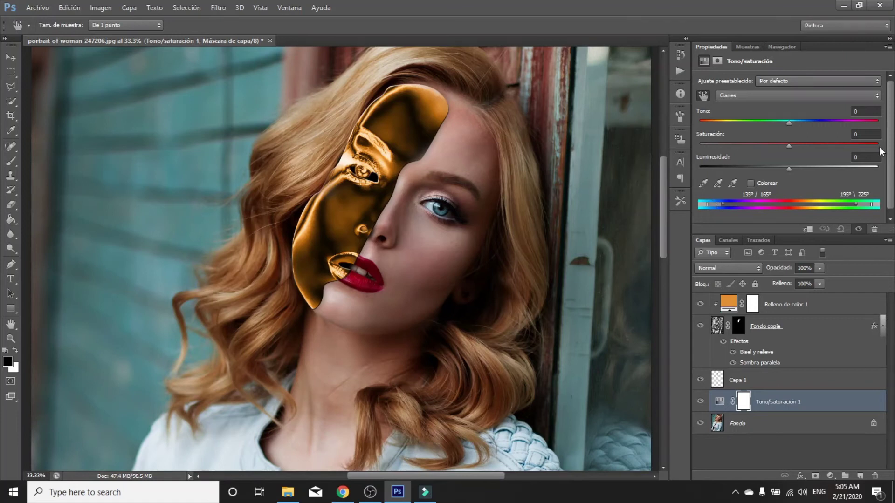
# Set the cyans' saturation to -44 and lightness to -25.
pyautogui.click(864, 135)
pyautogui.write('-44')
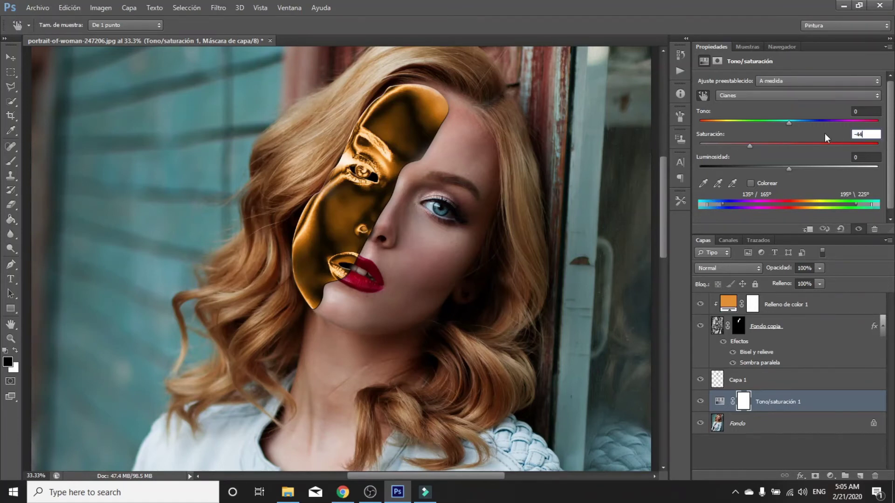
pyautogui.click(856, 157)
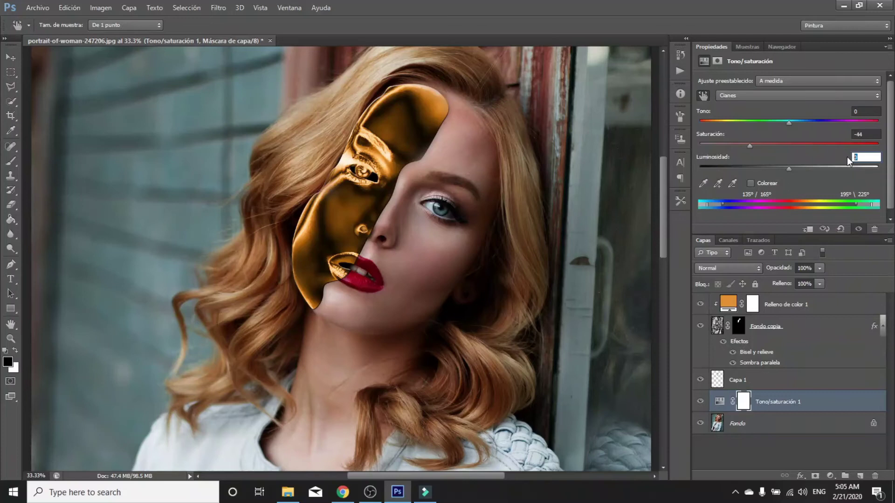
pyautogui.write('-25')
pyautogui.press('Return')
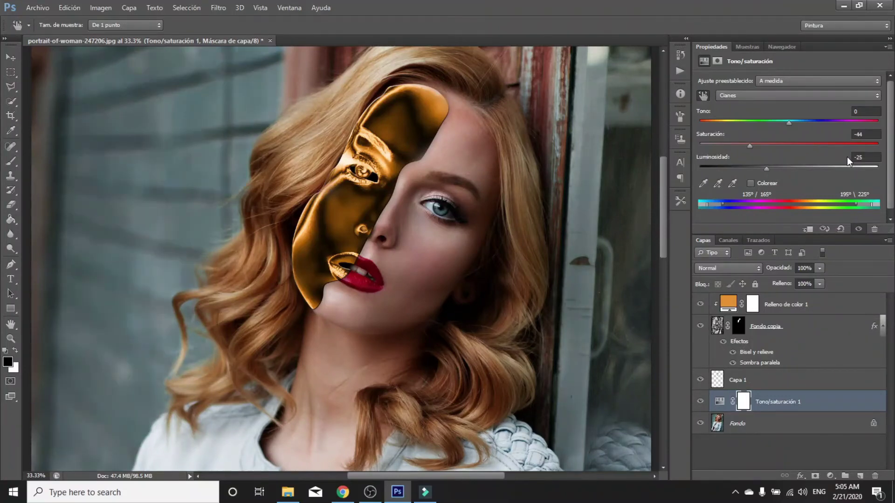
pyautogui.hotkey('ctrl', '-')
pyautogui.hotkey('ctrl', '-')
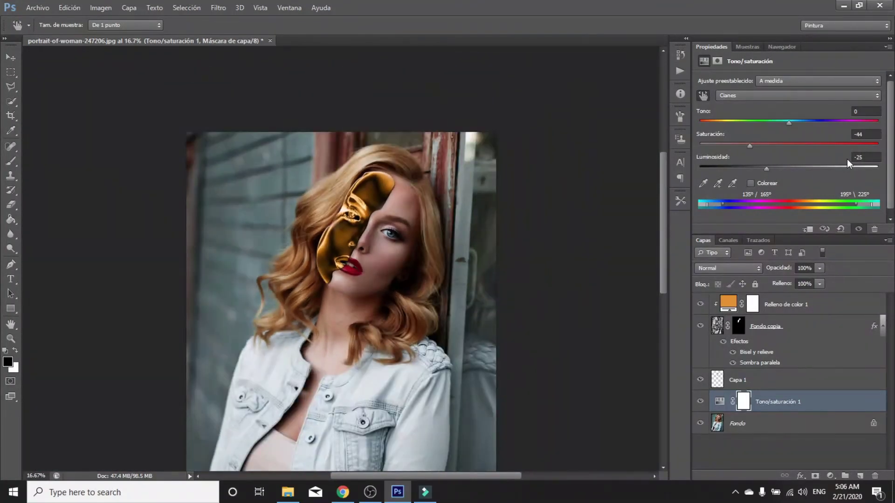
pyautogui.moveTo(664, 215); pyautogui.dragTo(666, 232)
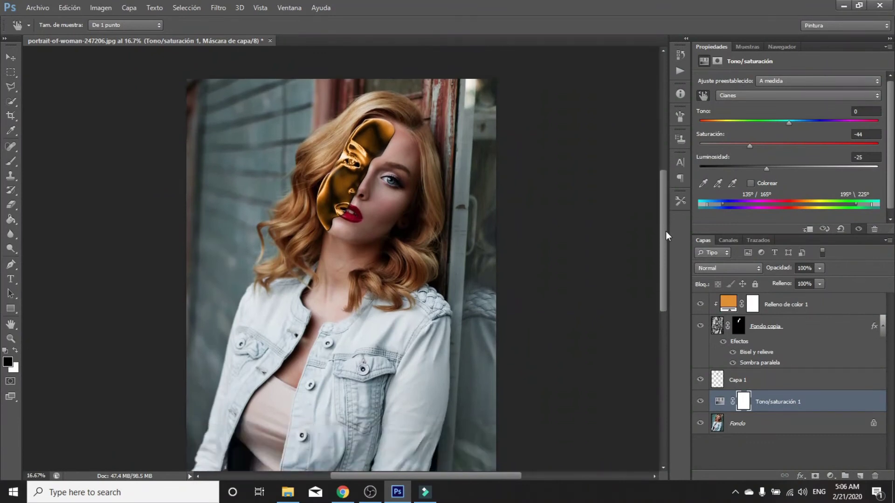
# Add a black (000000) solid color fill layer (Color uniforme) directly above the Tono/saturación 1 adjustment layer.
pyautogui.click(829, 475)
pyautogui.click(828, 239)
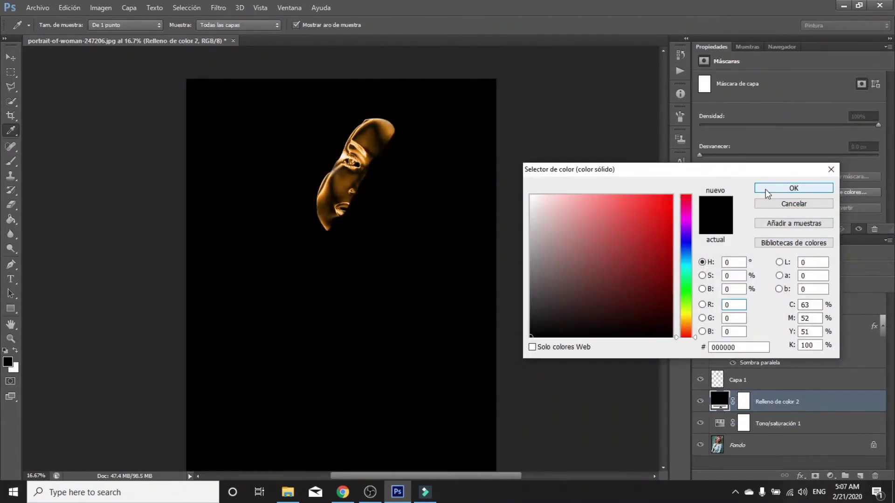
pyautogui.click(766, 188)
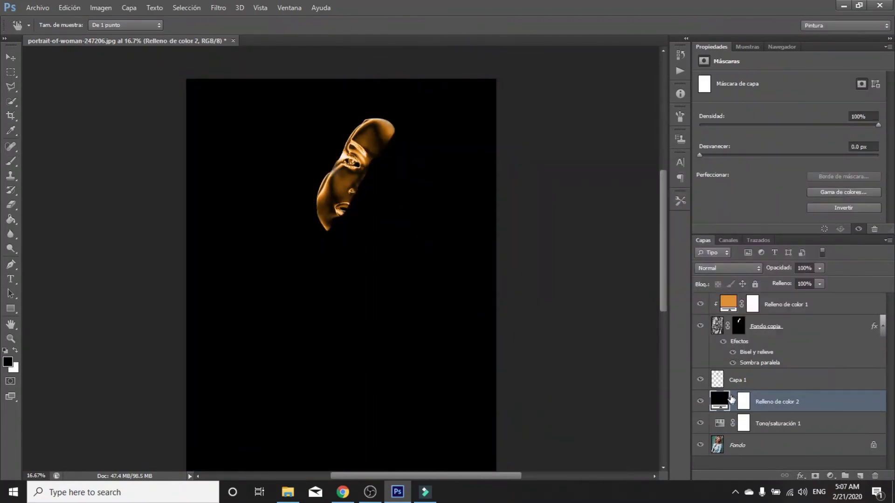
# Target the Relleno de color 2 mask with a 500 px brush at 0% hardness, and set that layer's opacity to 30%.
pyautogui.click(744, 401)
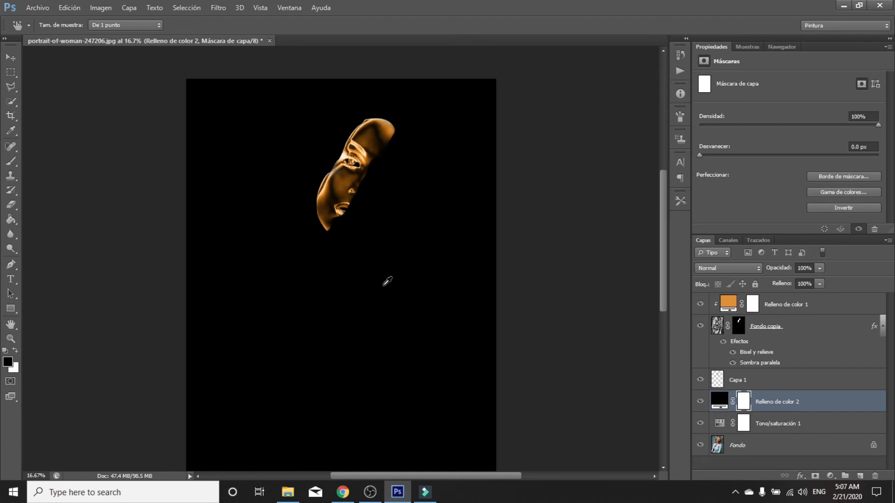
pyautogui.click(6, 162)
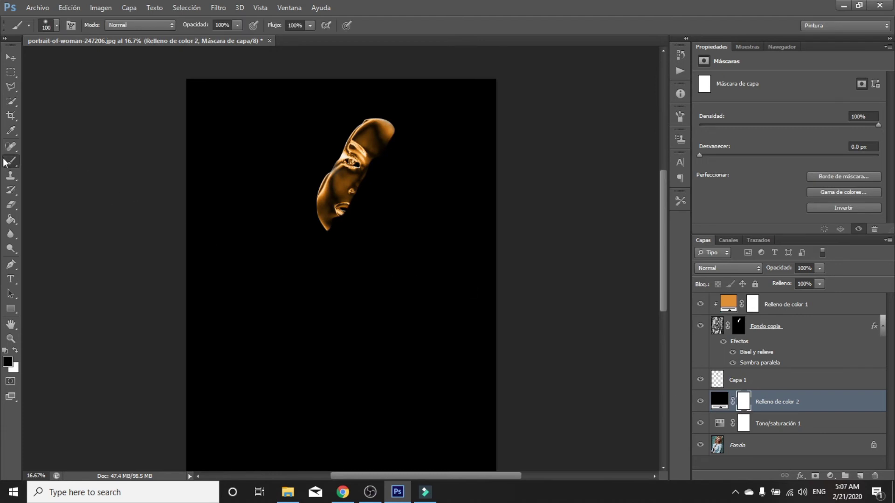
pyautogui.click(56, 23)
pyautogui.doubleClick(108, 49)
pyautogui.write('500')
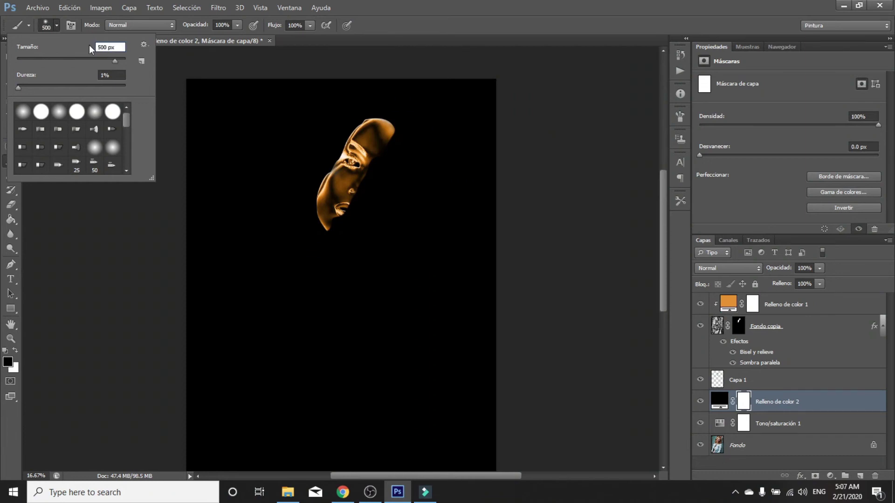
pyautogui.doubleClick(103, 76)
pyautogui.write('0')
pyautogui.click(57, 24)
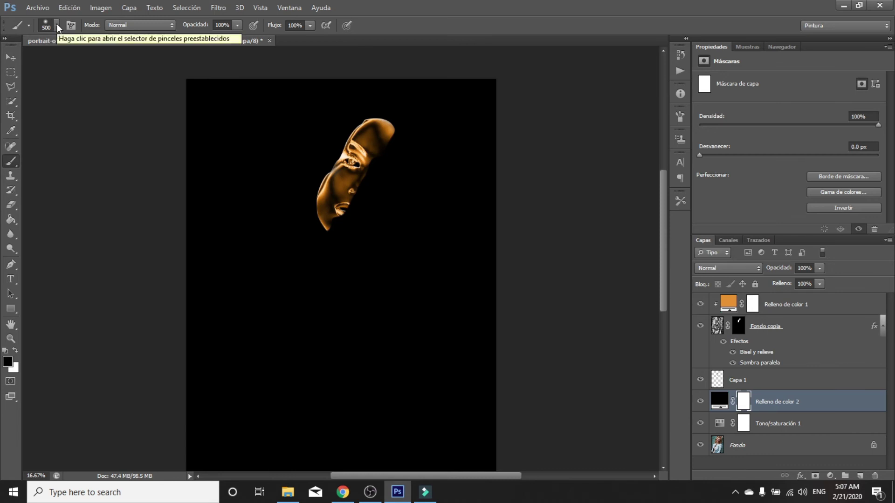
pyautogui.click(810, 268)
pyautogui.write('30')
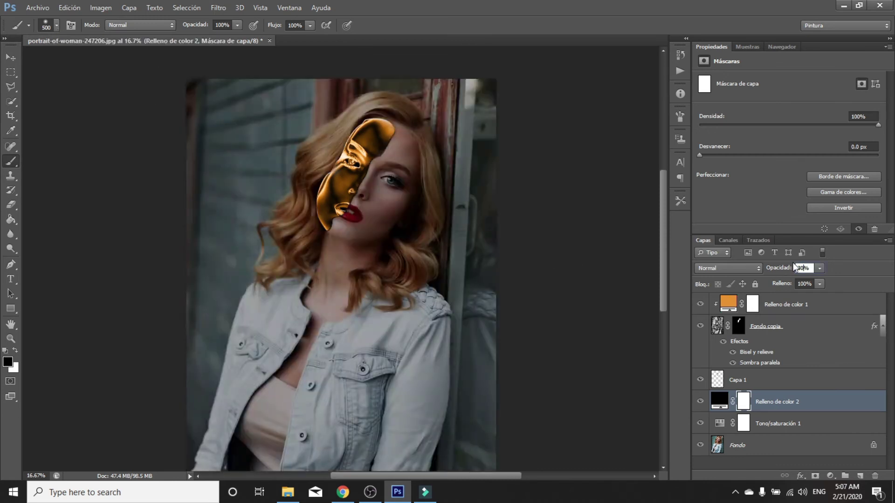
# Paint black over the woman's face, hair and jacket on the Relleno de color 2 mask with a soft brush of 1000 px, enlarged to 2056 px.
pyautogui.click(57, 25)
pyautogui.write('1000')
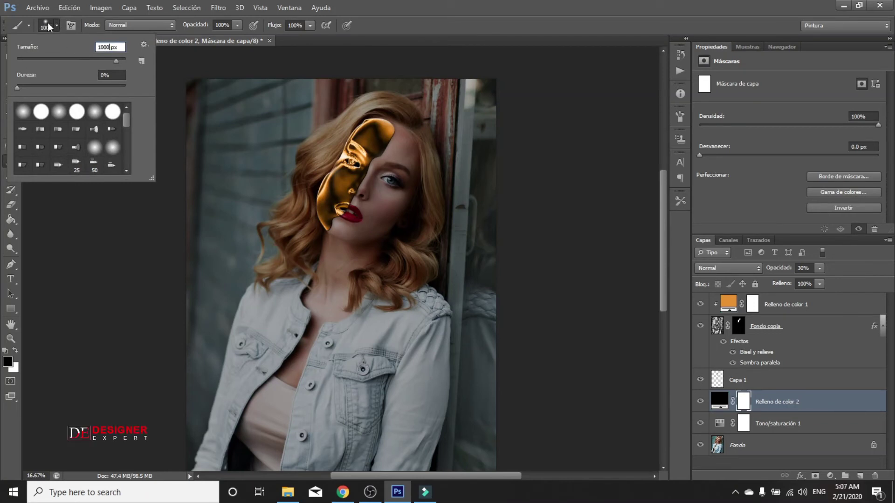
pyautogui.press('Return')
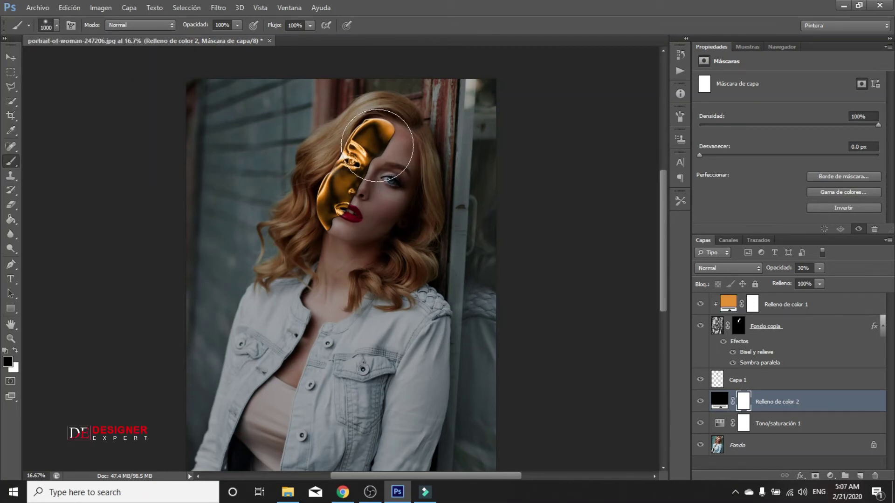
pyautogui.click(300, 320)
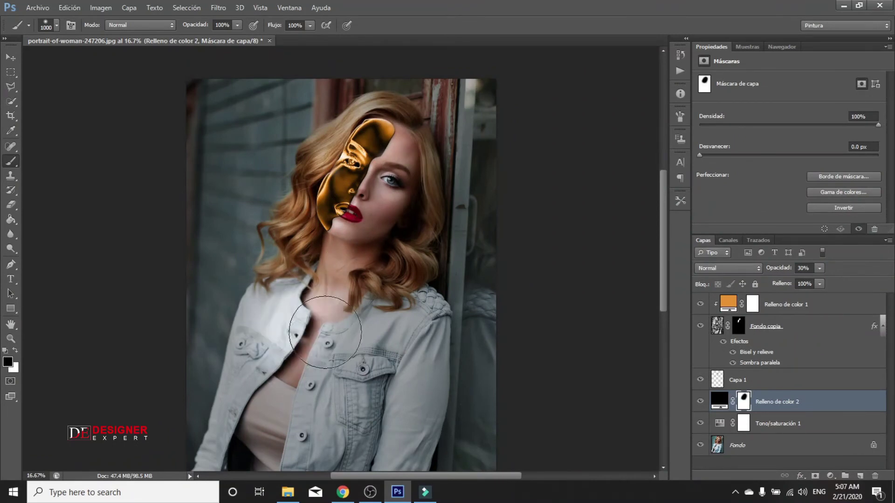
pyautogui.moveTo(311, 286); pyautogui.dragTo(351, 278)
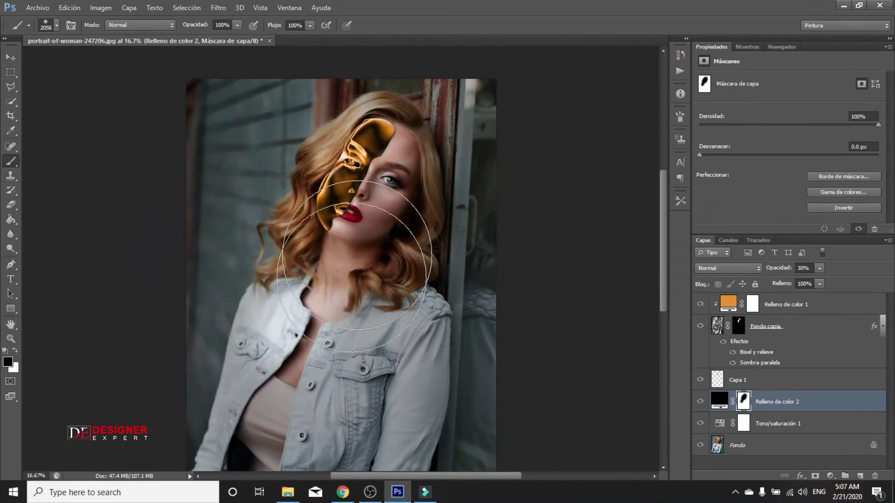
pyautogui.click(326, 409)
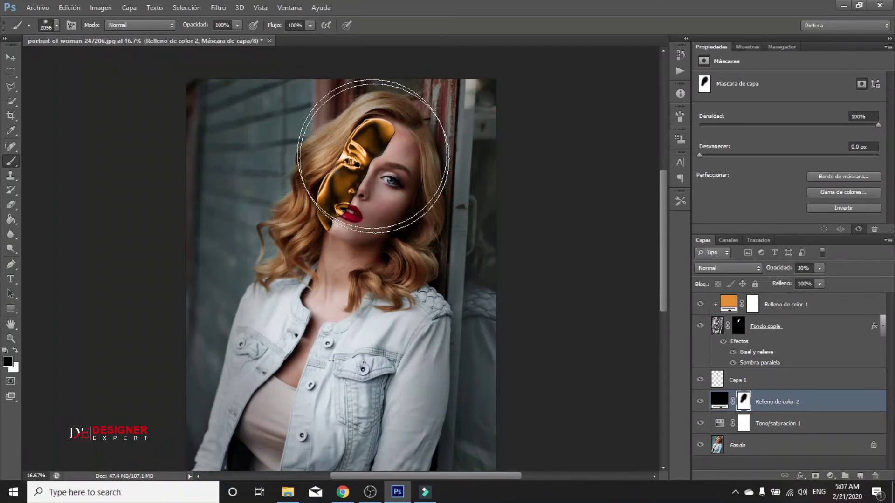
pyautogui.moveTo(350, 168)
pyautogui.mouseDown()
pyautogui.moveTo(366, 390)
pyautogui.moveTo(336, 400)
pyautogui.mouseUp()
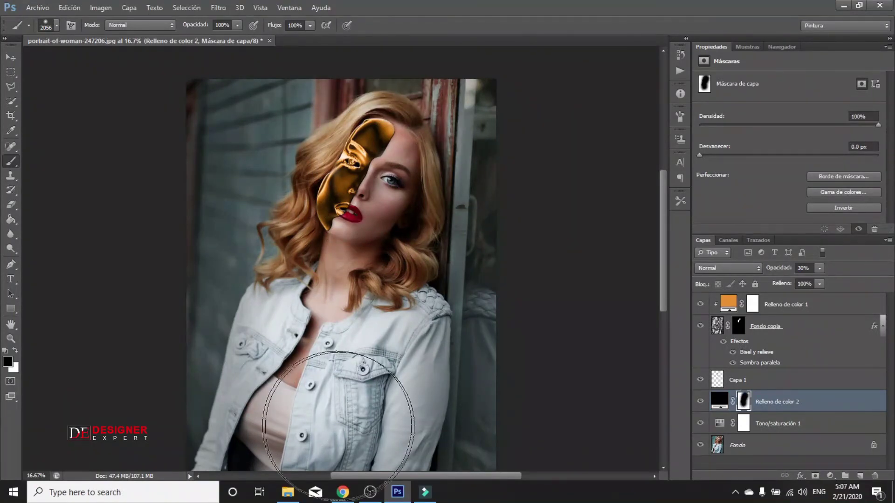
# Add a Curves (Curvas) adjustment above Relleno de color 1, clipped to the gold mask, and raise the midtones of its RGB curve.
pyautogui.click(809, 306)
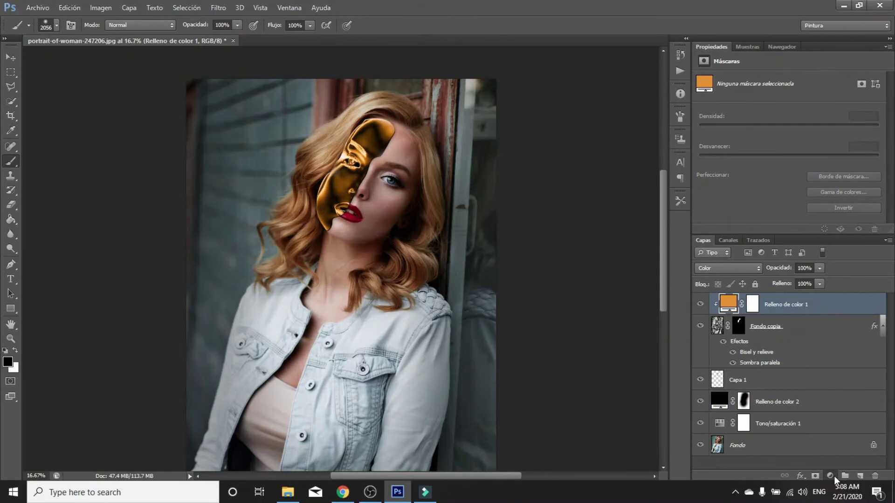
pyautogui.click(832, 476)
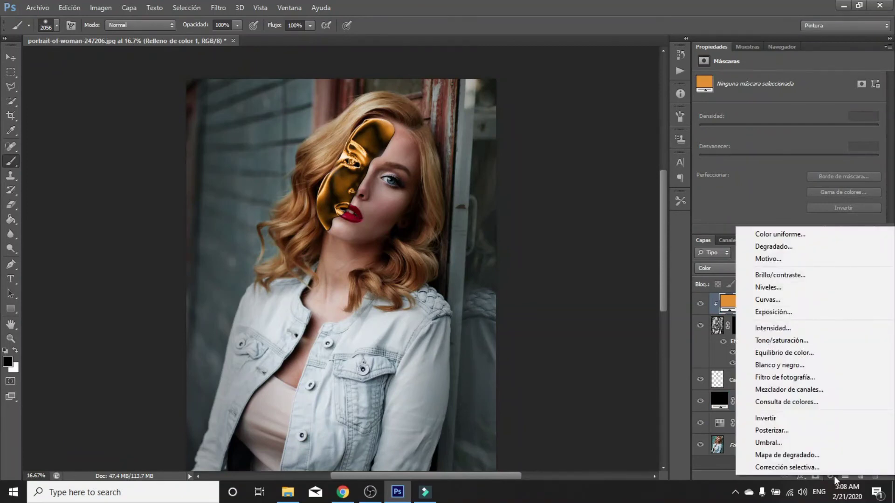
pyautogui.click(805, 299)
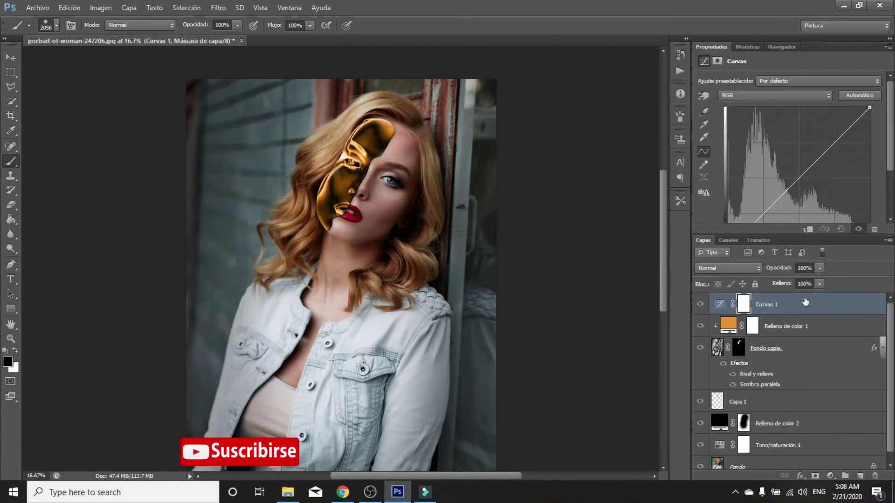
pyautogui.click(808, 229)
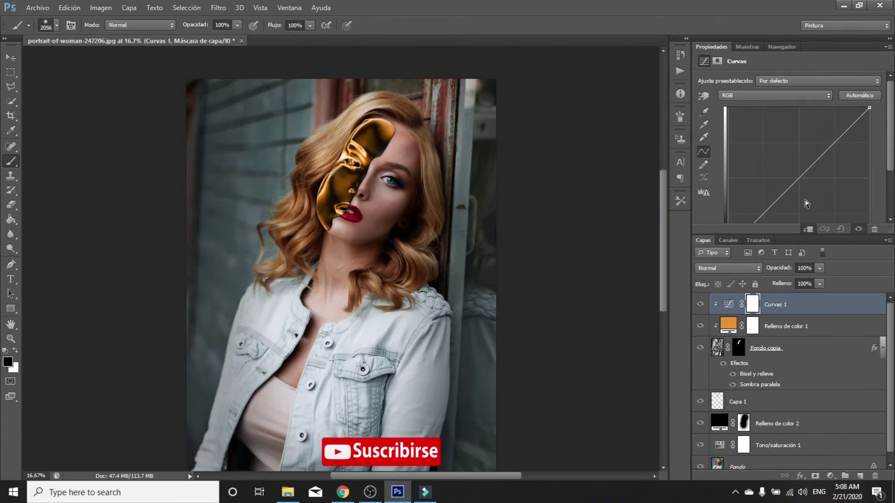
pyautogui.moveTo(804, 172); pyautogui.dragTo(785, 146)
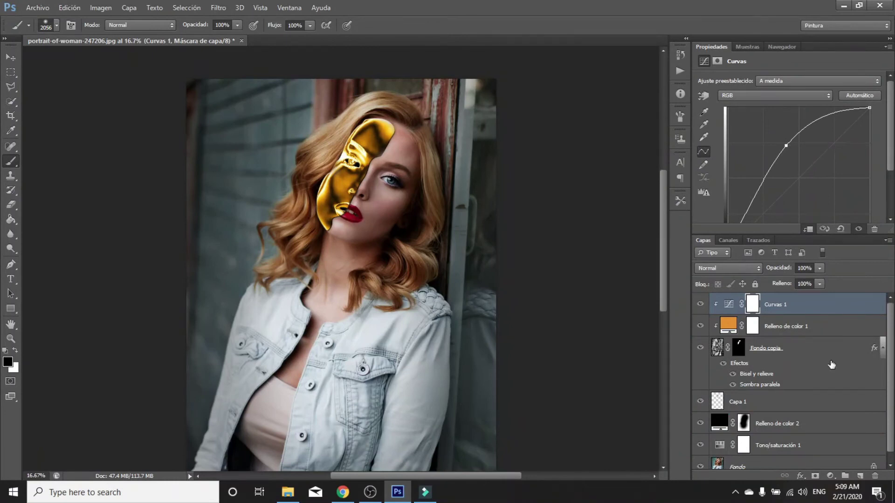
# Add a Levels (Niveles) adjustment above Curvas 1 and set its blue channel's midtone to 1.08 and black output level to 13.
pyautogui.click(831, 477)
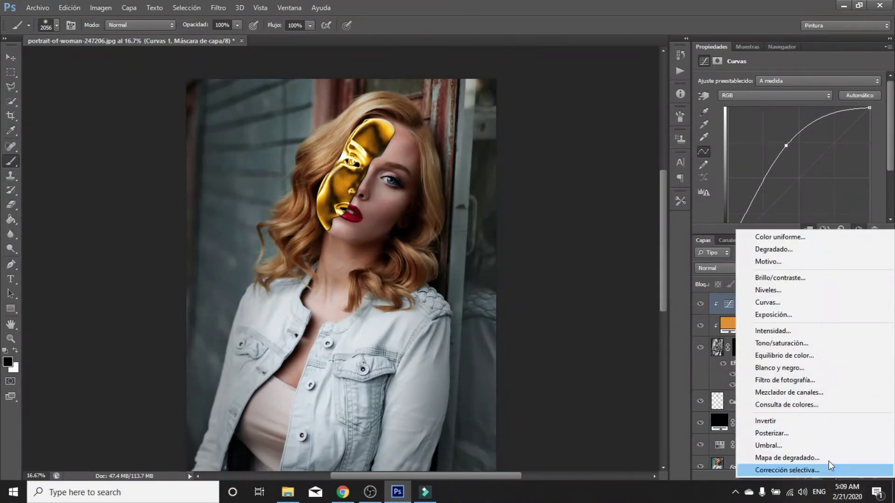
pyautogui.click(819, 291)
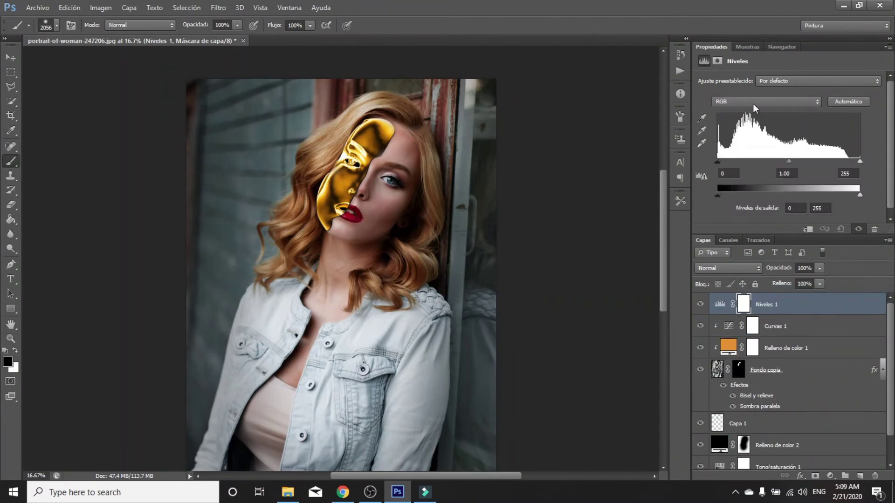
pyautogui.click(753, 103)
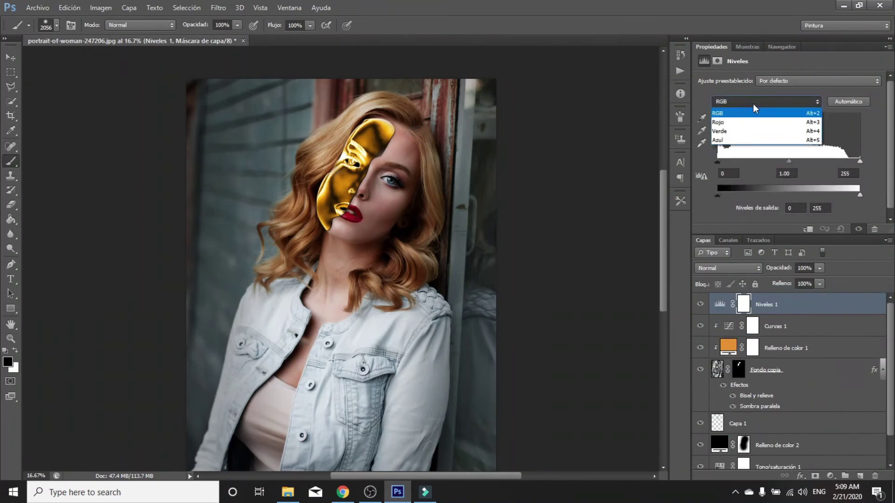
pyautogui.click(755, 142)
pyautogui.click(787, 174)
pyautogui.press('BackSpace')
pyautogui.write('8')
pyautogui.click(794, 208)
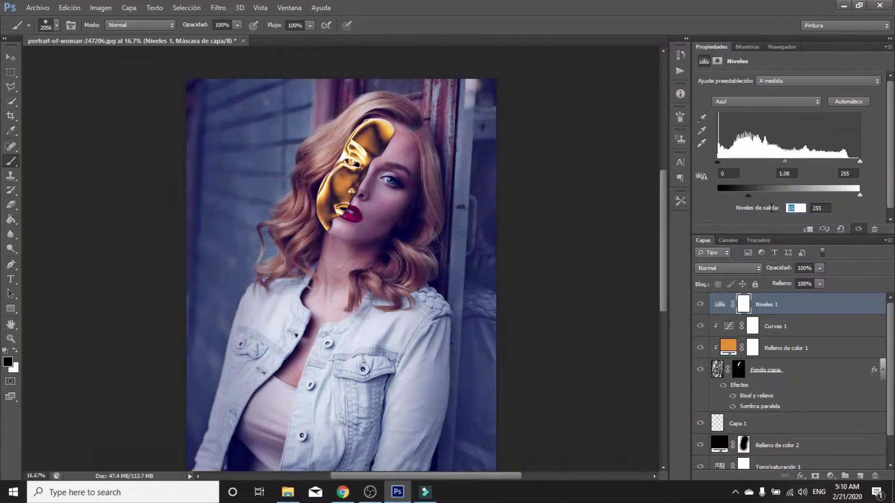
pyautogui.write('13')
# Set the white output level of the Niveles 1 red channel (Rojo) to 241.
pyautogui.click(749, 100)
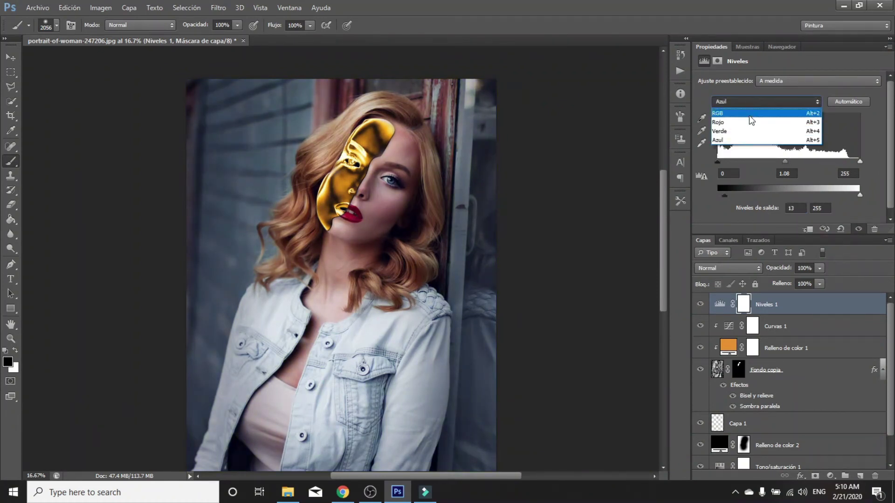
pyautogui.click(750, 122)
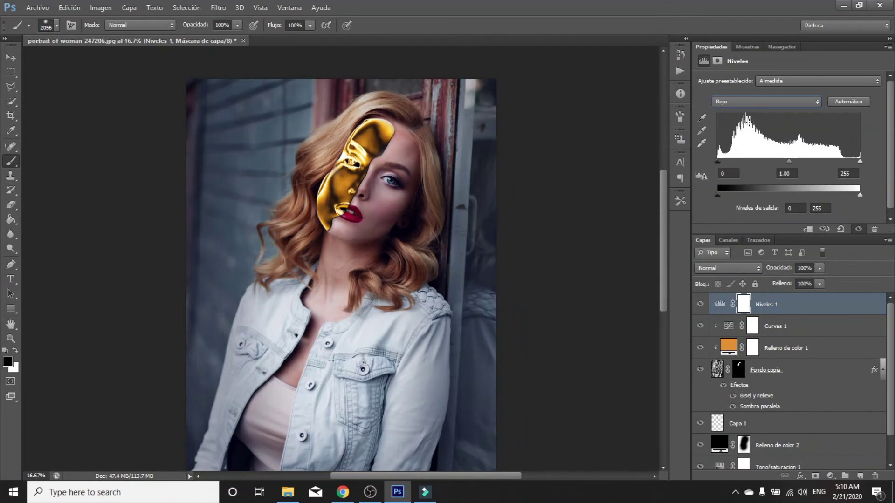
pyautogui.click(849, 174)
pyautogui.click(816, 207)
pyautogui.write('241')
pyautogui.press('Return')
# Add a Color Balance (Equilibrio de color) adjustment above Niveles 1 and set the midtones' cyan–red value to -11.
pyautogui.click(720, 304)
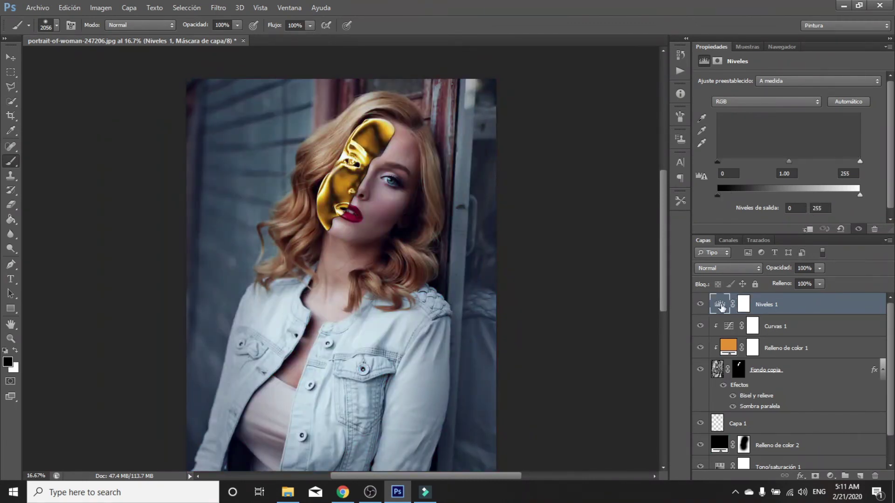
pyautogui.click(831, 480)
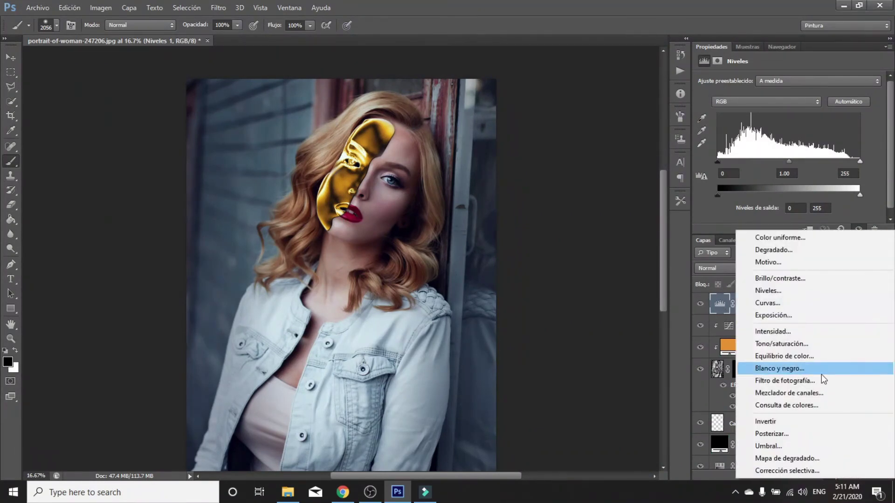
pyautogui.click(816, 357)
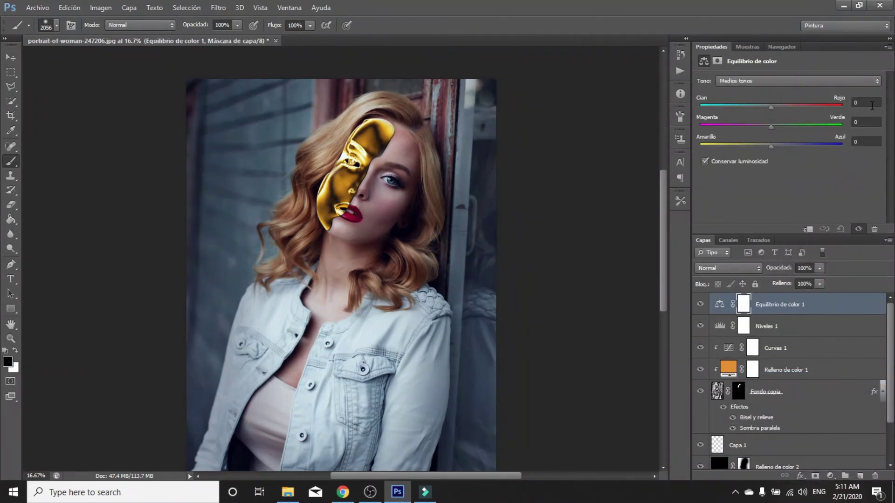
pyautogui.click(872, 104)
pyautogui.write('-11')
pyautogui.press('Tab')
pyautogui.press('Tab')
pyautogui.press('Return')
# Target the Fondo copia layer mask and set the brush to 20 px with 66% hardness.
pyautogui.click(804, 395)
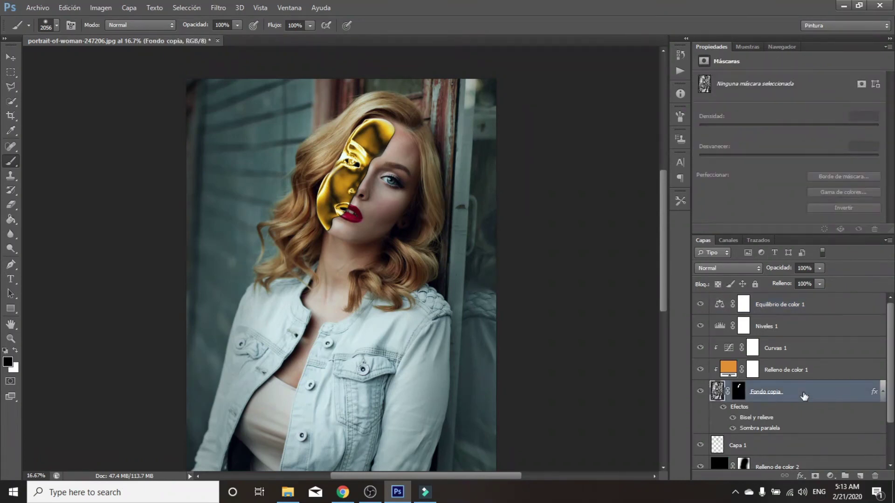
pyautogui.click(738, 391)
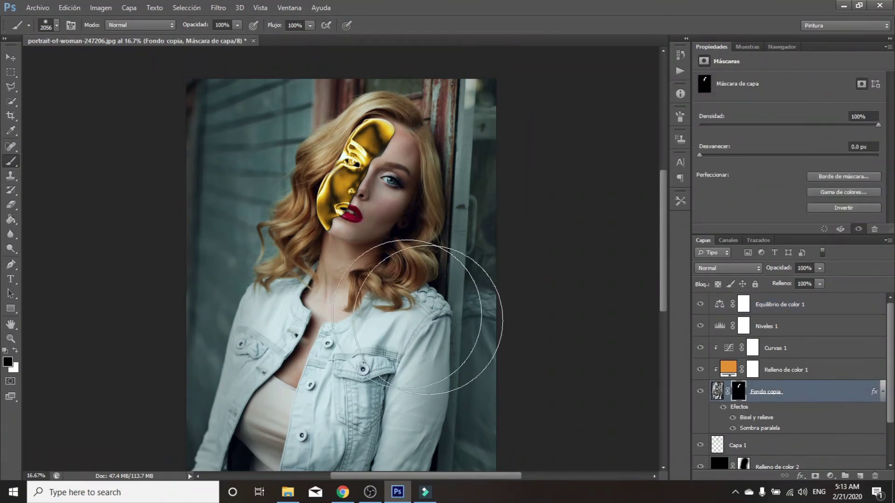
pyautogui.rightClick(7, 161)
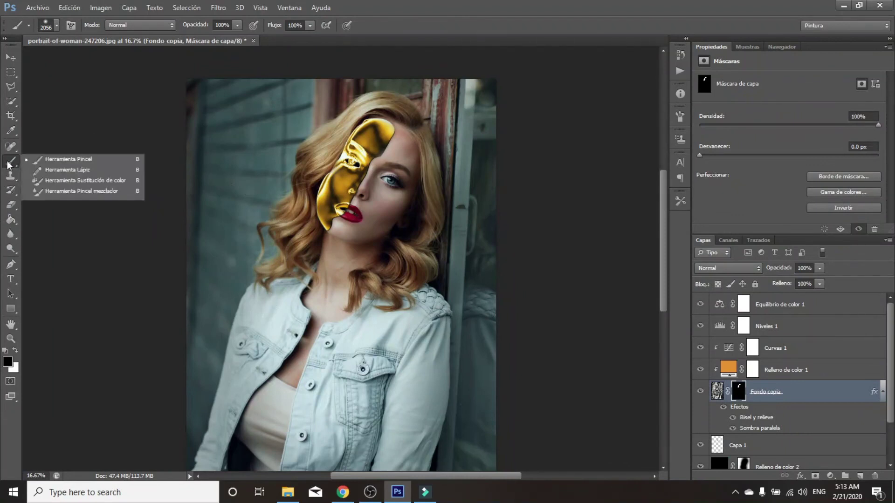
pyautogui.click(63, 163)
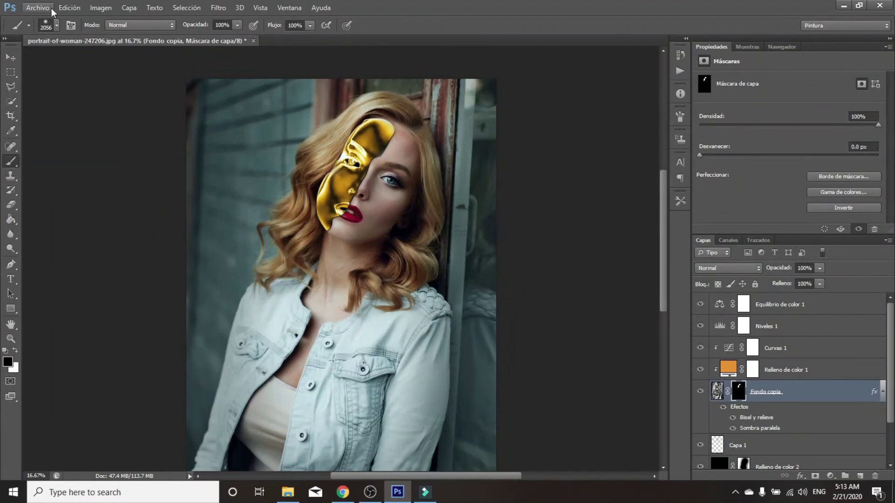
pyautogui.click(56, 25)
pyautogui.moveTo(110, 48); pyautogui.dragTo(92, 48)
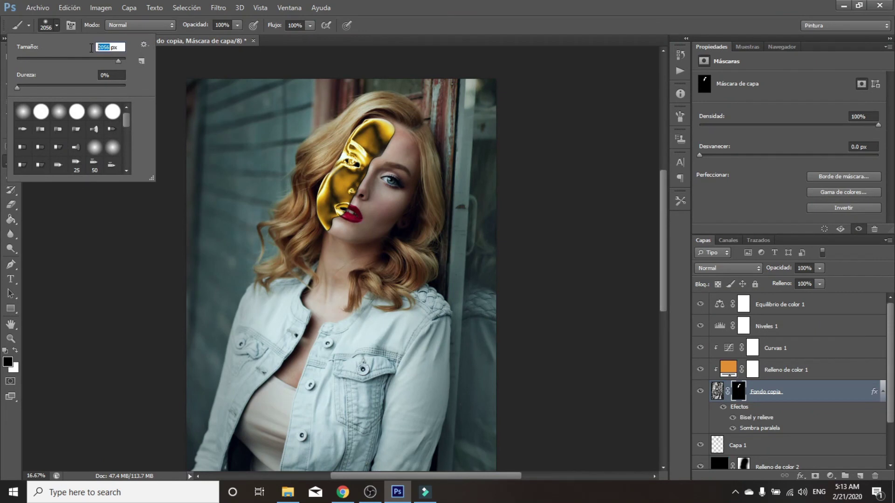
pyautogui.write('20')
pyautogui.moveTo(104, 74); pyautogui.dragTo(91, 69)
pyautogui.write('66')
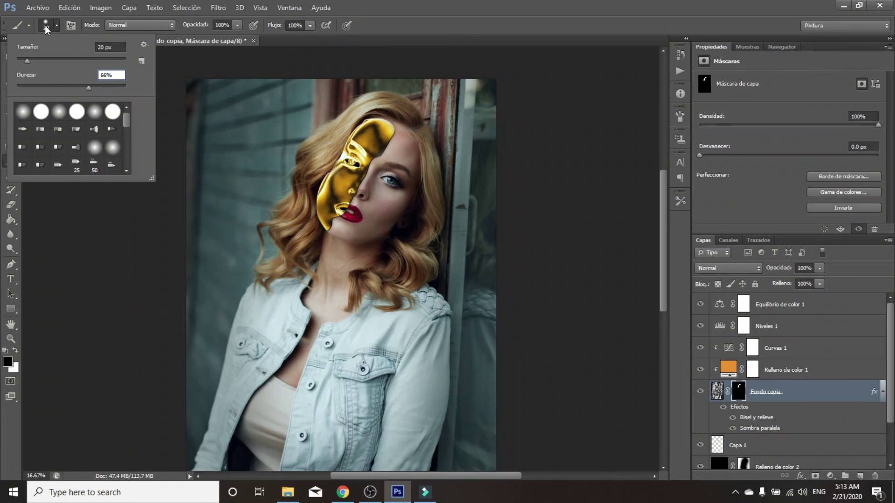
pyautogui.press('Return')
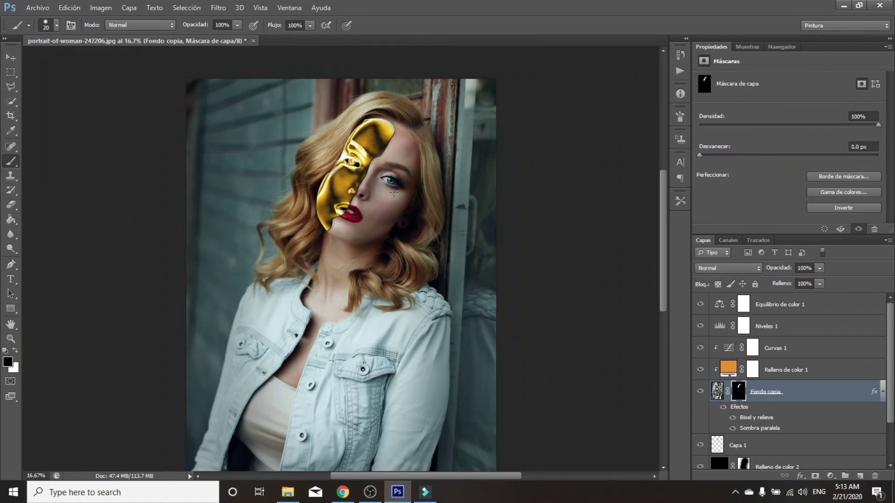
# Paint white drips and a loose drop on the Fondo copia mask along the gold mask's inner edge, from the forehead to the nose bridge.
pyautogui.hotkey('ctrl', '+')
pyautogui.hotkey('ctrl', '+')
pyautogui.hotkey('ctrl', '+')
pyautogui.moveTo(666, 226); pyautogui.dragTo(663, 171)
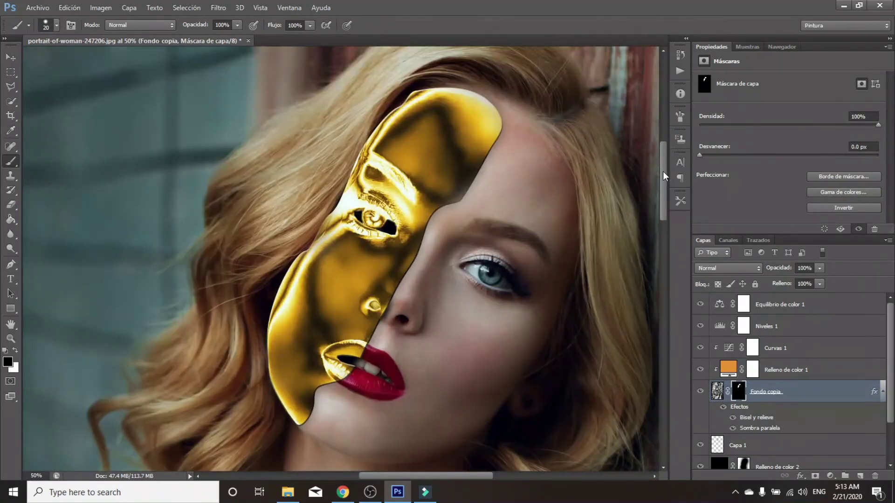
pyautogui.click(16, 351)
pyautogui.moveTo(489, 144); pyautogui.dragTo(489, 178)
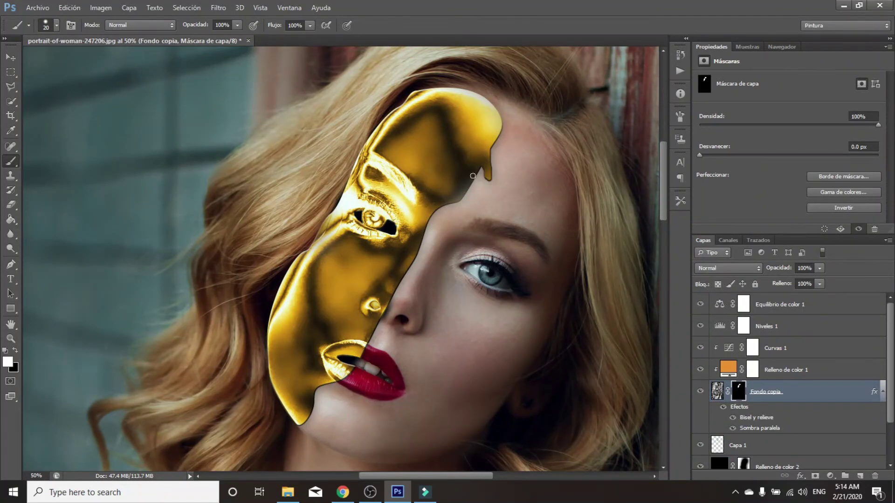
pyautogui.moveTo(472, 181)
pyautogui.mouseDown()
pyautogui.moveTo(472, 202)
pyautogui.moveTo(449, 230)
pyautogui.mouseUp()
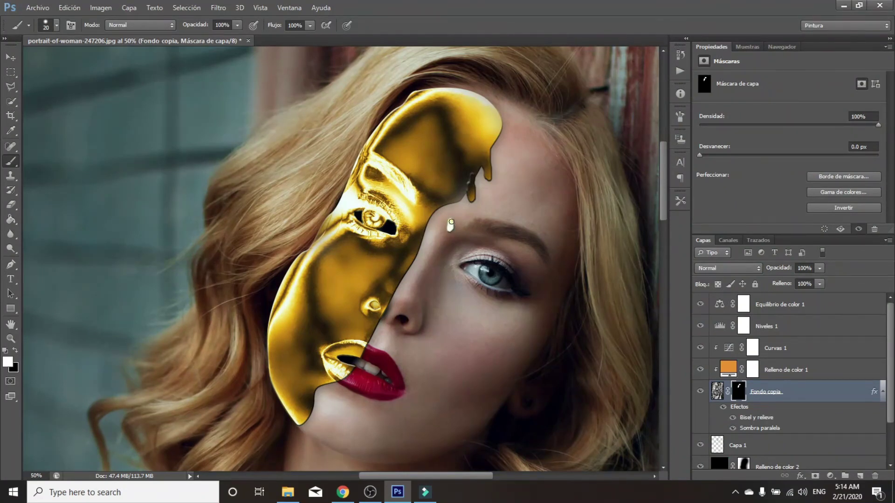
pyautogui.moveTo(450, 222)
pyautogui.mouseDown()
pyautogui.moveTo(448, 235)
pyautogui.moveTo(451, 228)
pyautogui.mouseUp()
pyautogui.moveTo(419, 247)
pyautogui.mouseDown()
pyautogui.moveTo(416, 274)
pyautogui.moveTo(420, 267)
pyautogui.mouseUp()
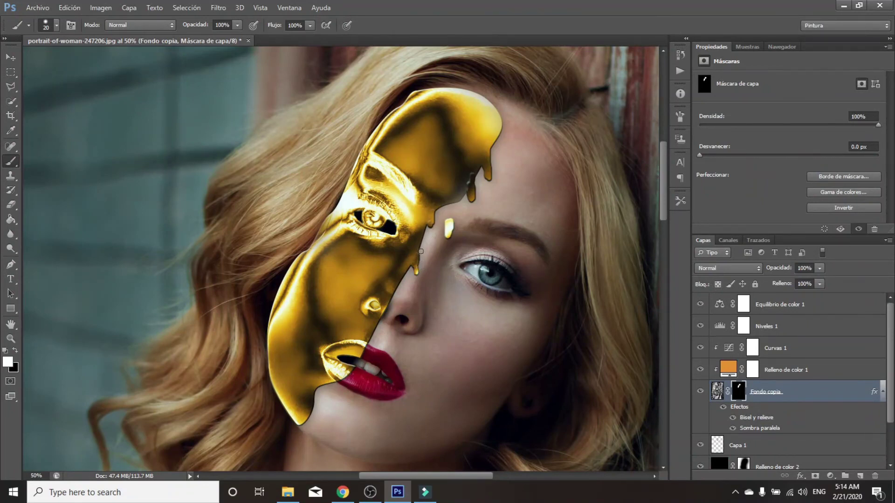